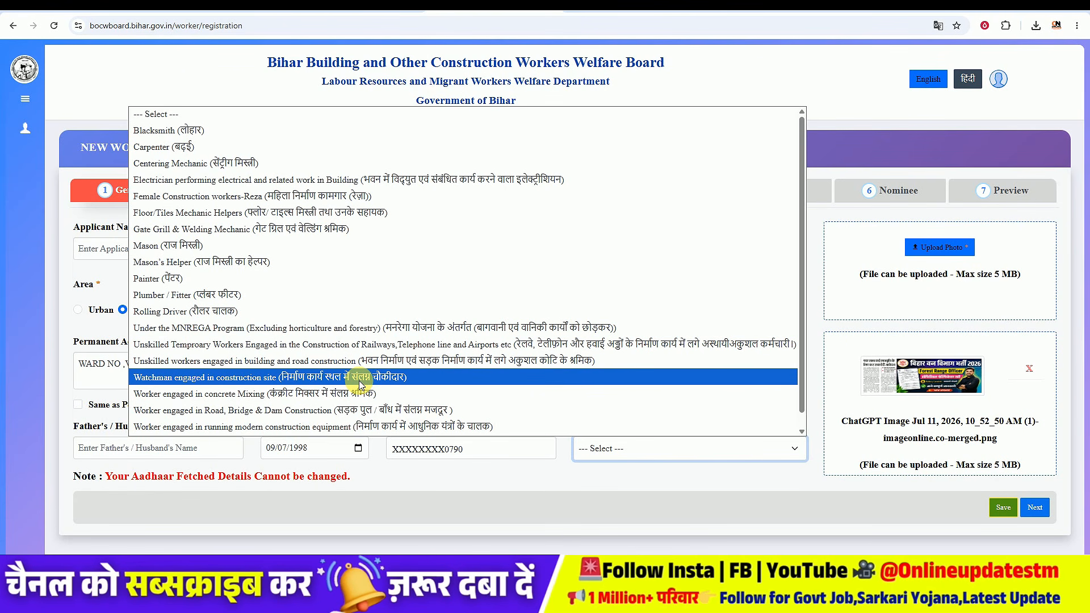
Step: Choose the applicant's current nature of work from the work-type list
scroll(389, 251, down, 1)
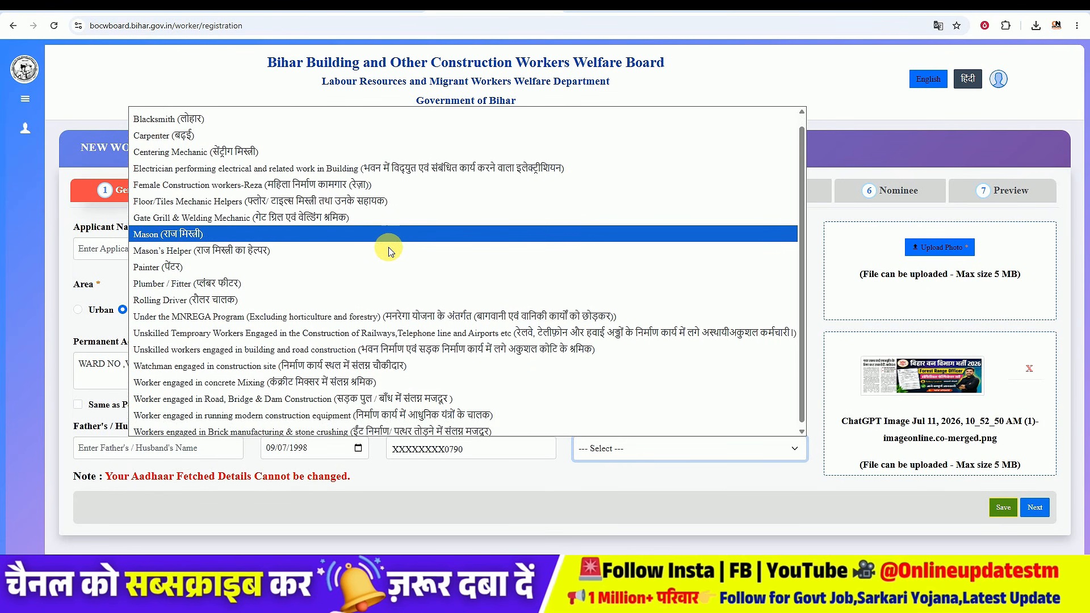
scroll(390, 410, up, 1)
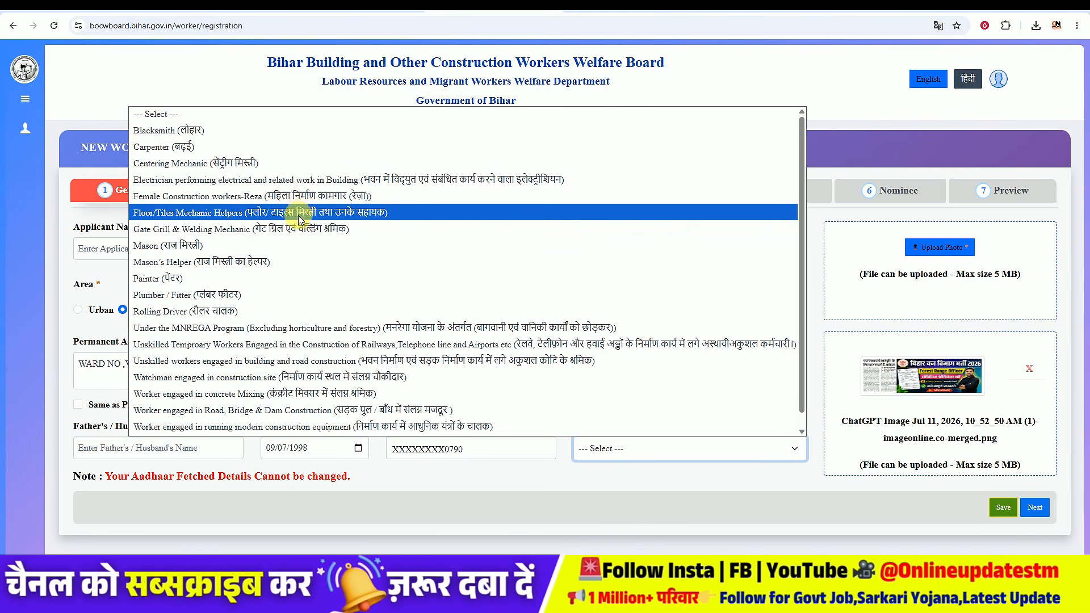
click(283, 273)
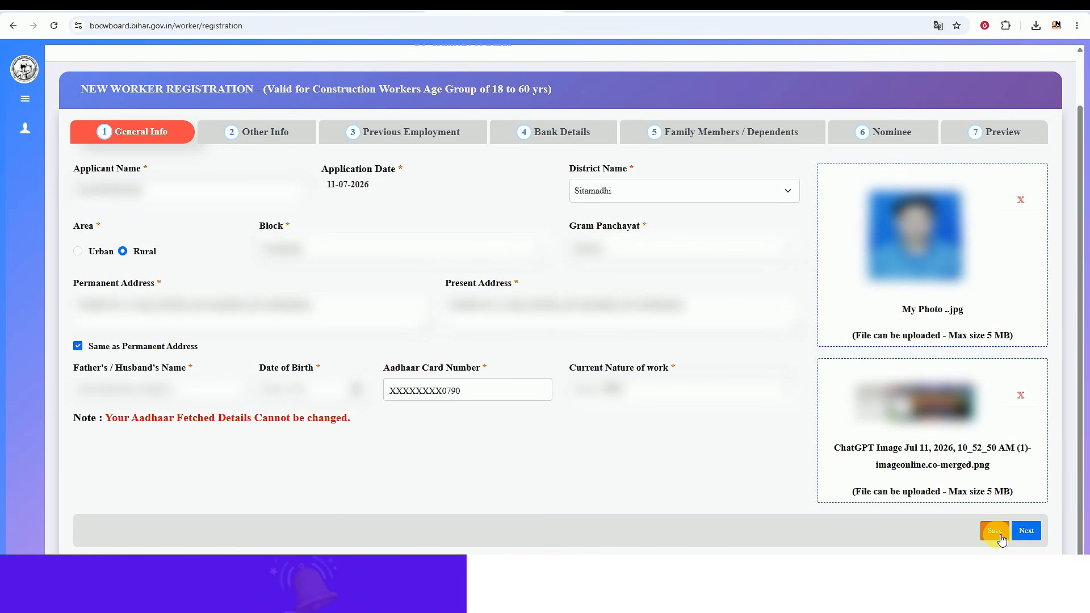
Step: Save the General Info section and confirm the submission
click(993, 530)
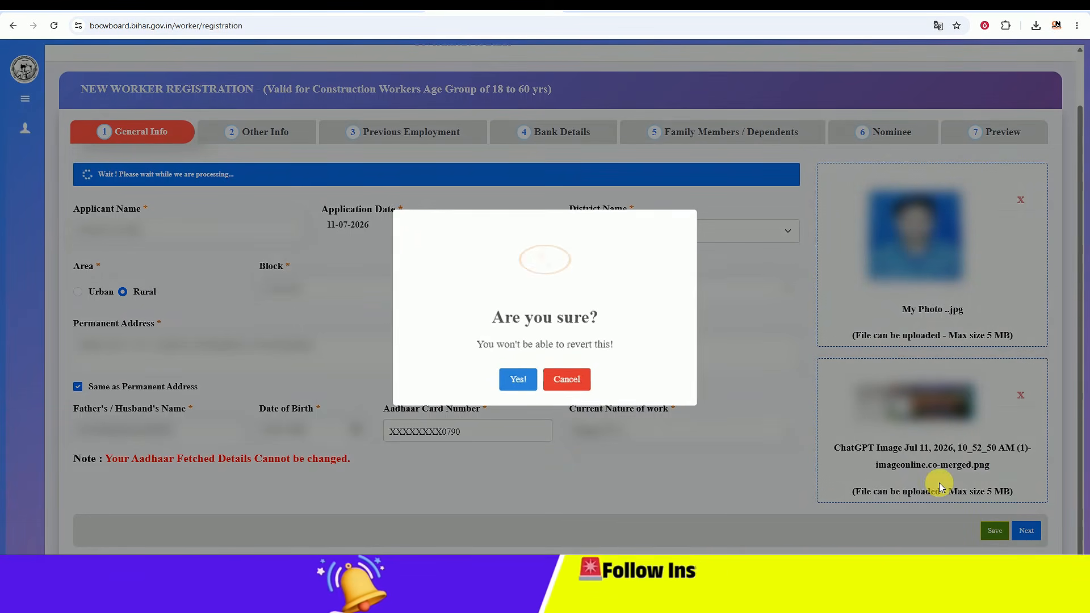
click(519, 376)
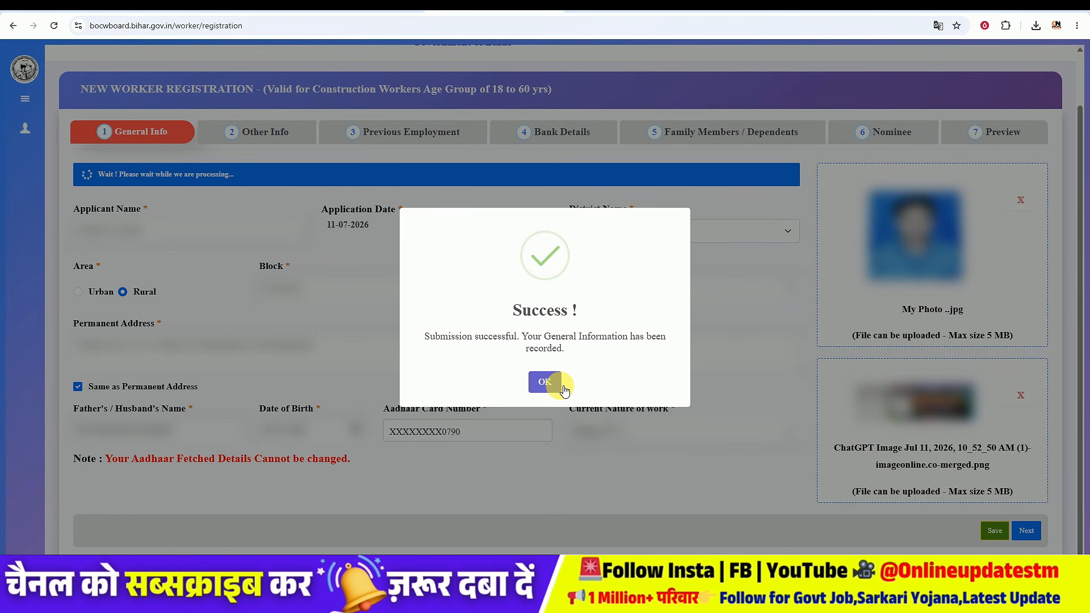
click(545, 382)
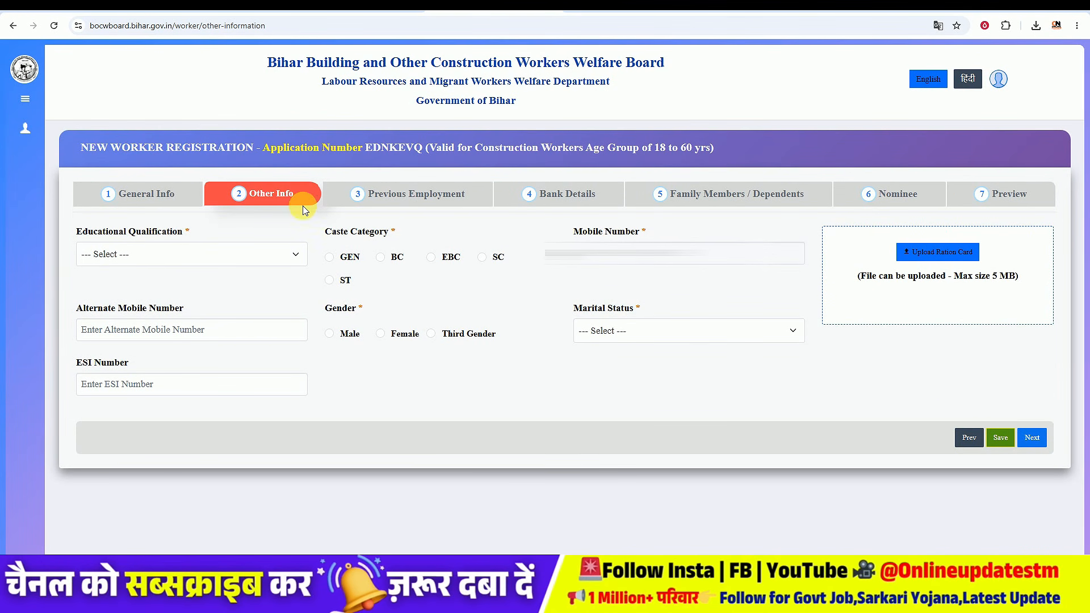
Step: Set Educational Qualification to Literate and Caste Category to BC
click(165, 260)
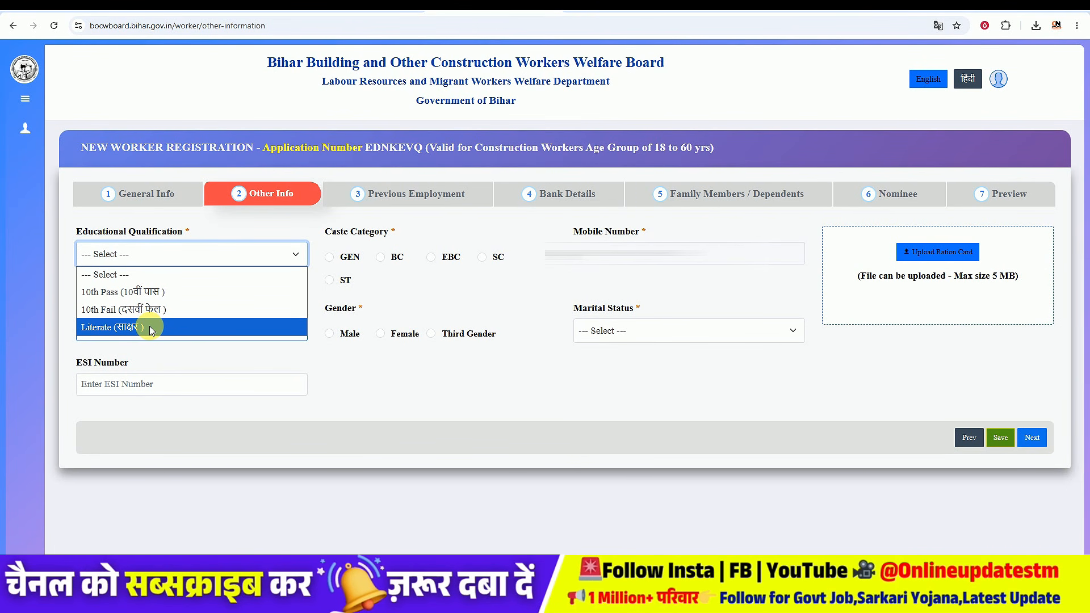
click(126, 329)
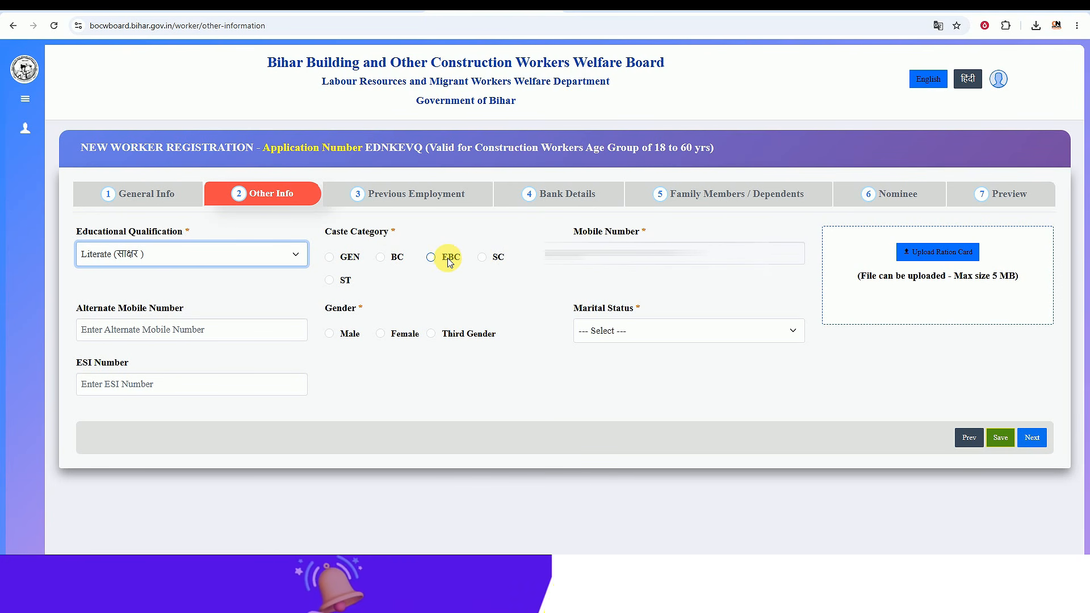
click(379, 256)
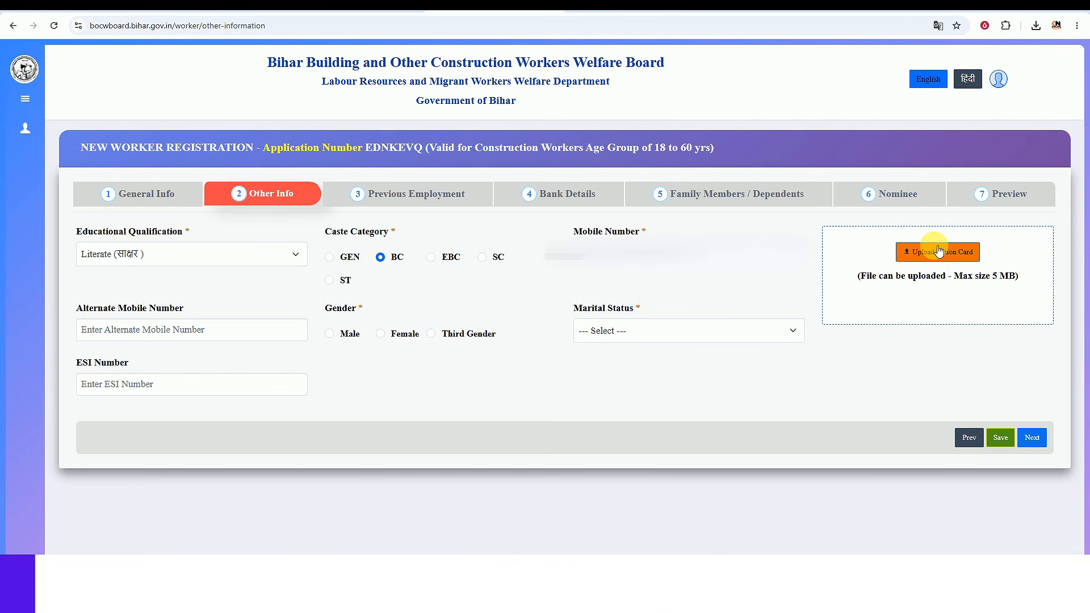
Step: Select Male as the applicant's gender
click(148, 329)
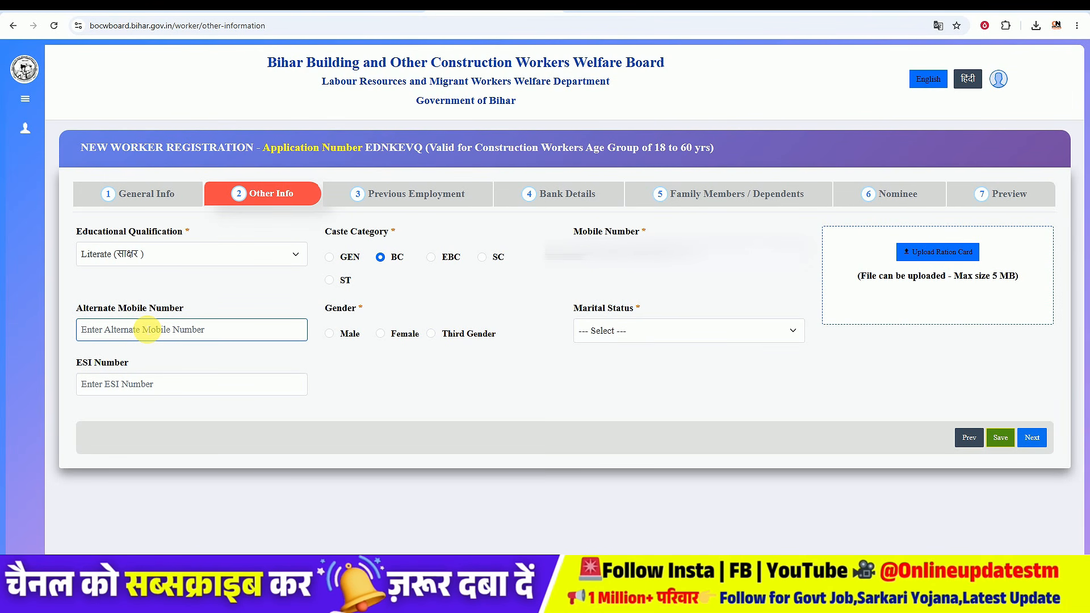
click(405, 272)
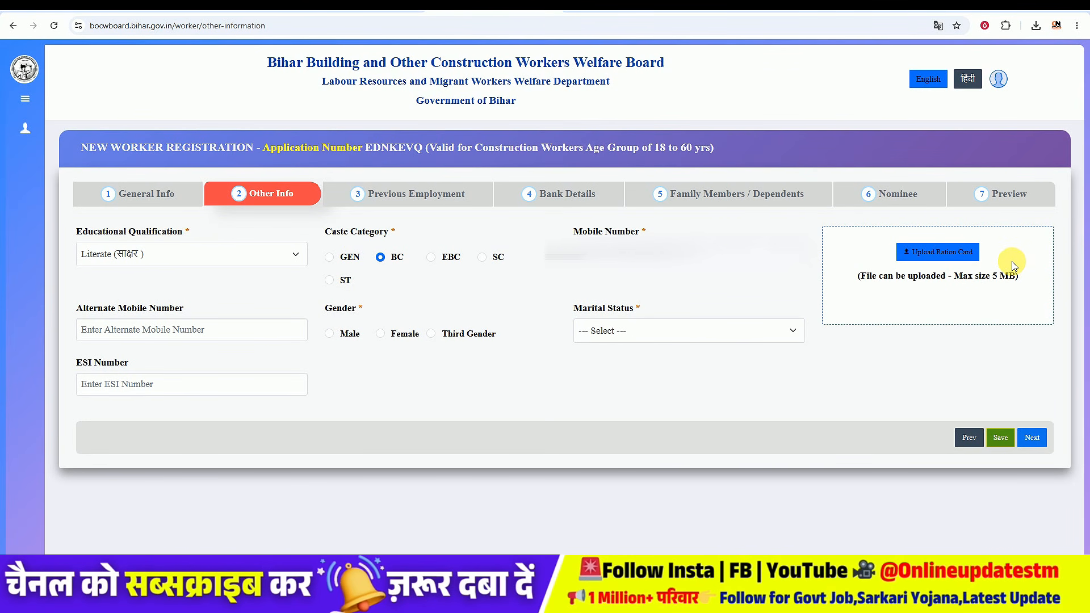
click(161, 330)
click(188, 308)
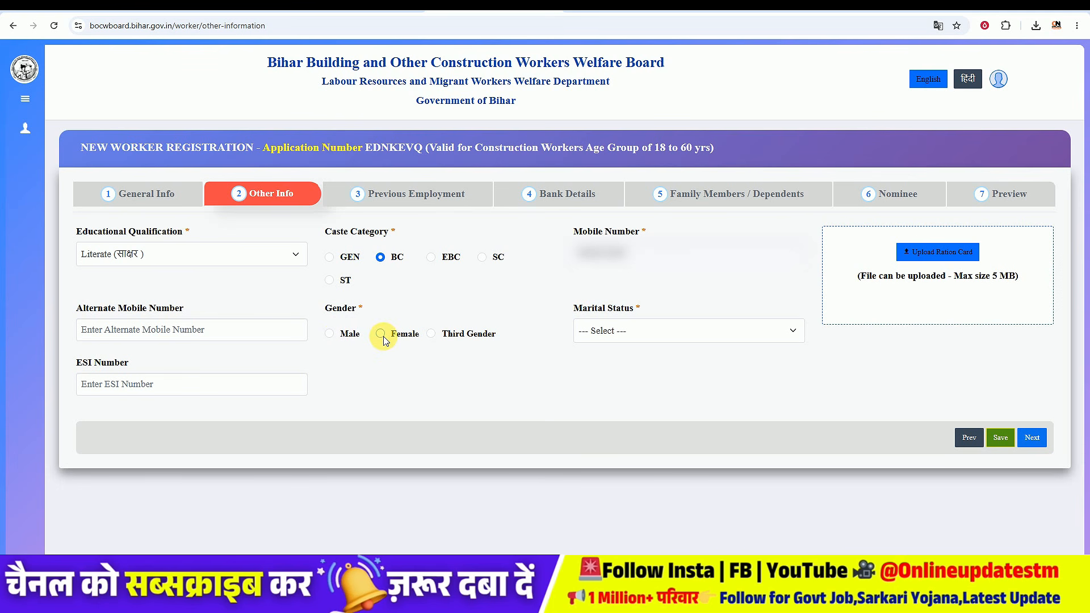
click(331, 334)
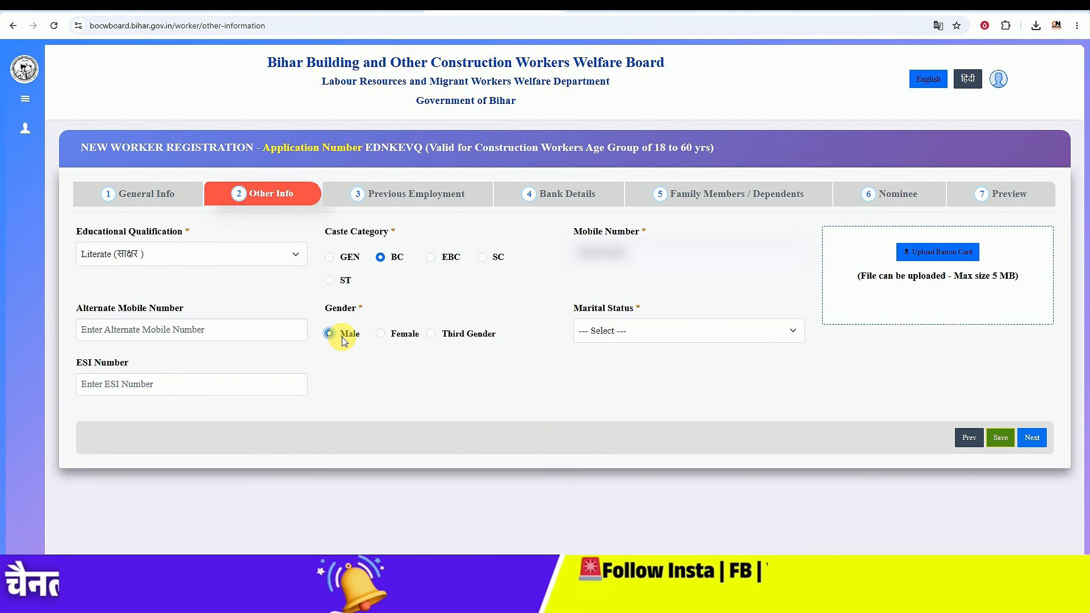
Step: Set the Marital Status to Married
click(662, 332)
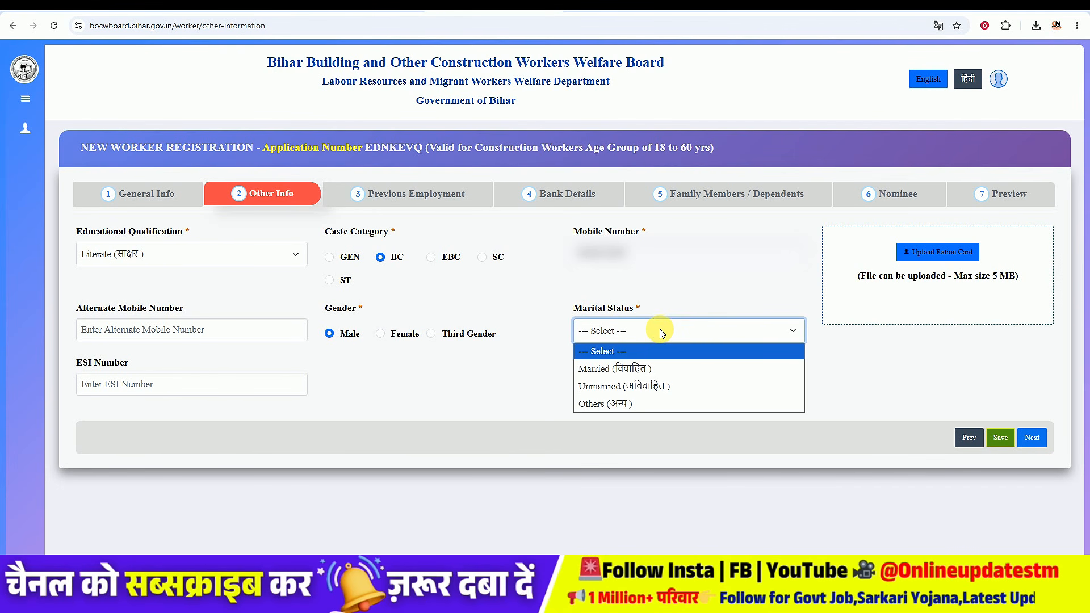
click(635, 386)
click(610, 334)
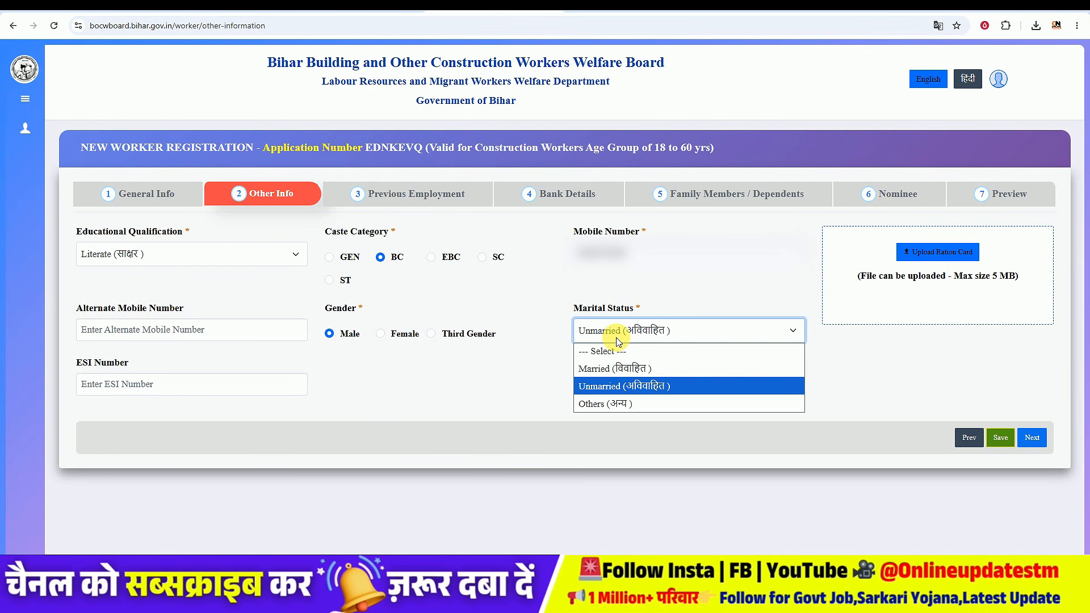
click(618, 365)
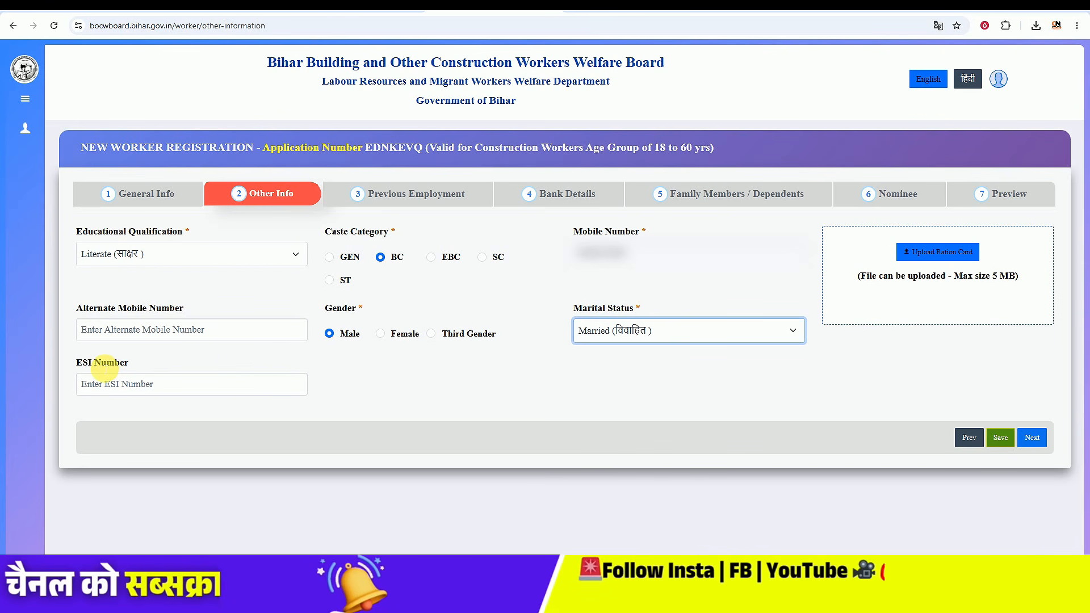
Step: Save the Other Info section and confirm the submission
click(150, 388)
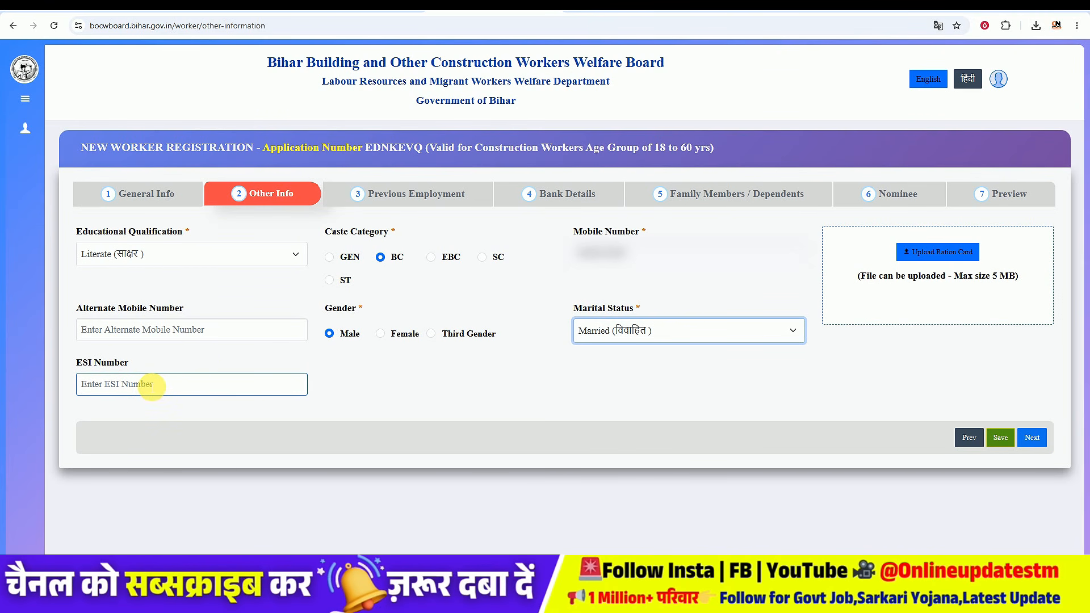
click(1000, 438)
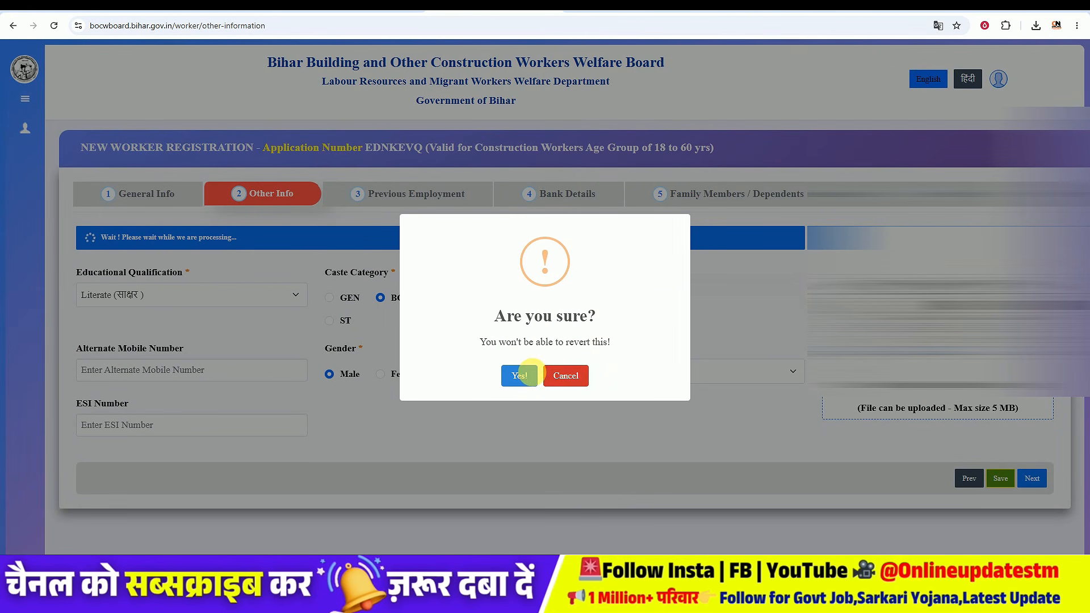
click(521, 375)
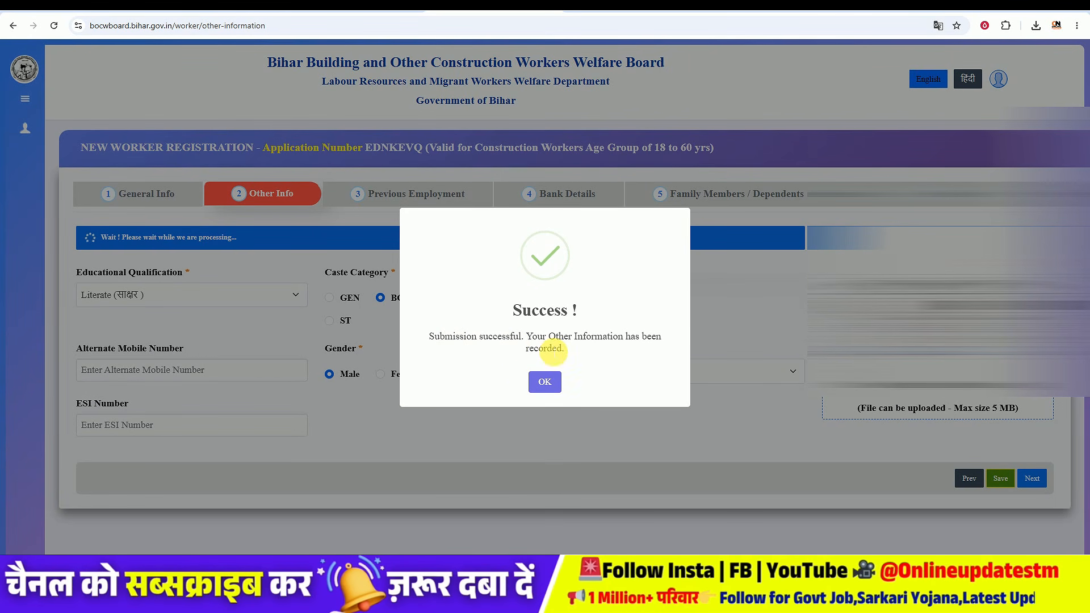
click(546, 382)
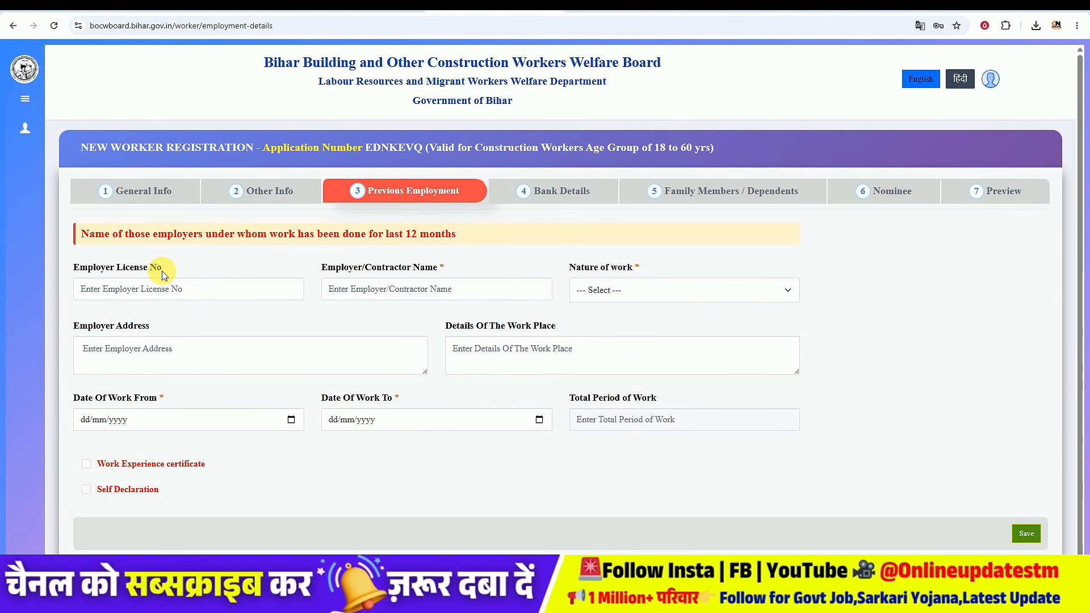
Step: Set the previous employment's Nature of work to Painter
click(110, 294)
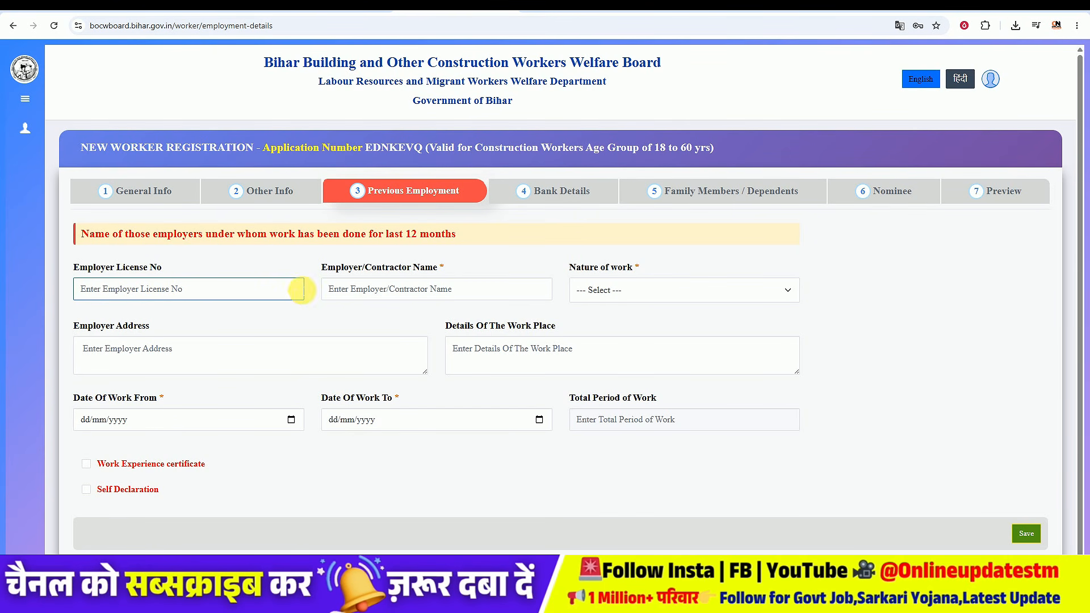
click(344, 271)
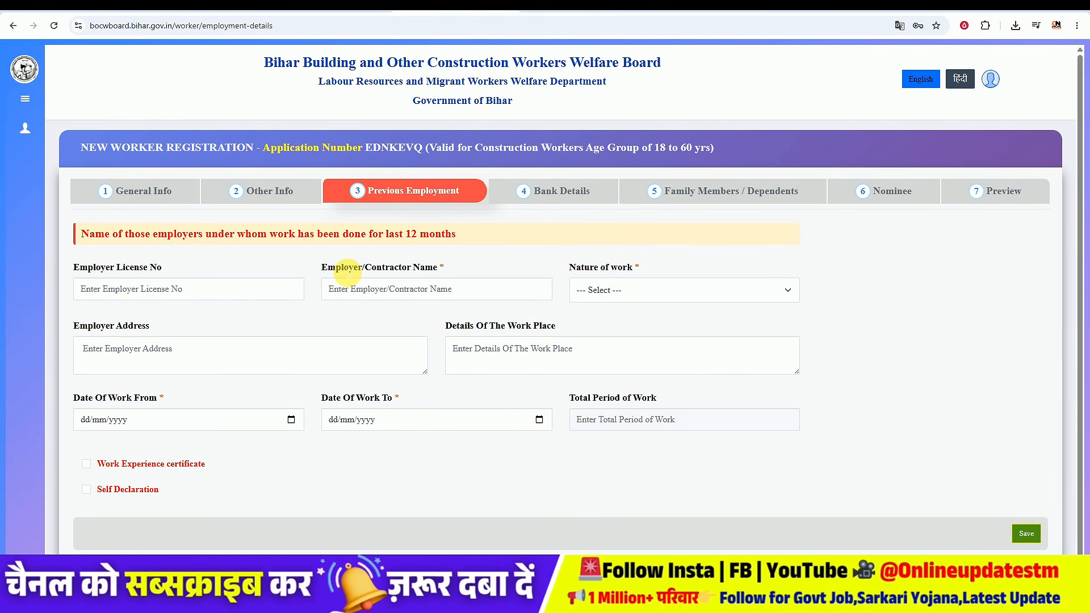
click(419, 288)
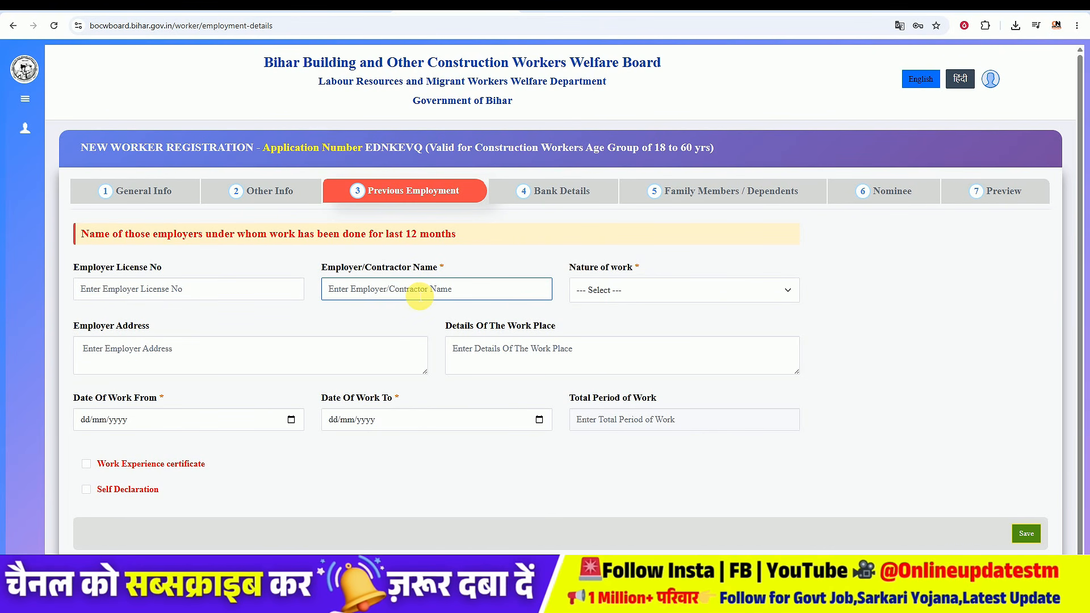
click(634, 290)
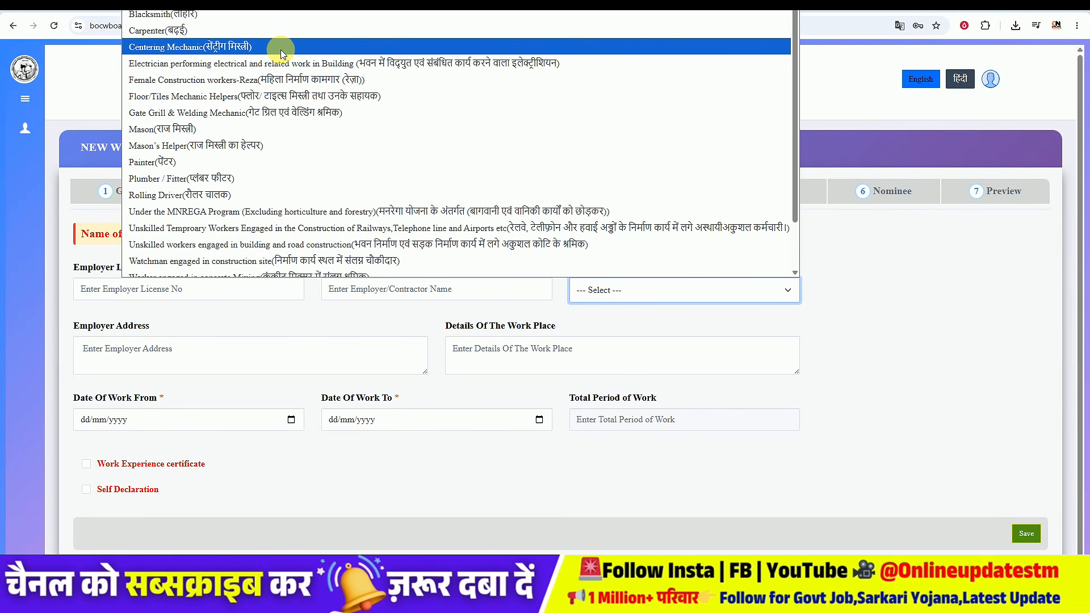
click(292, 162)
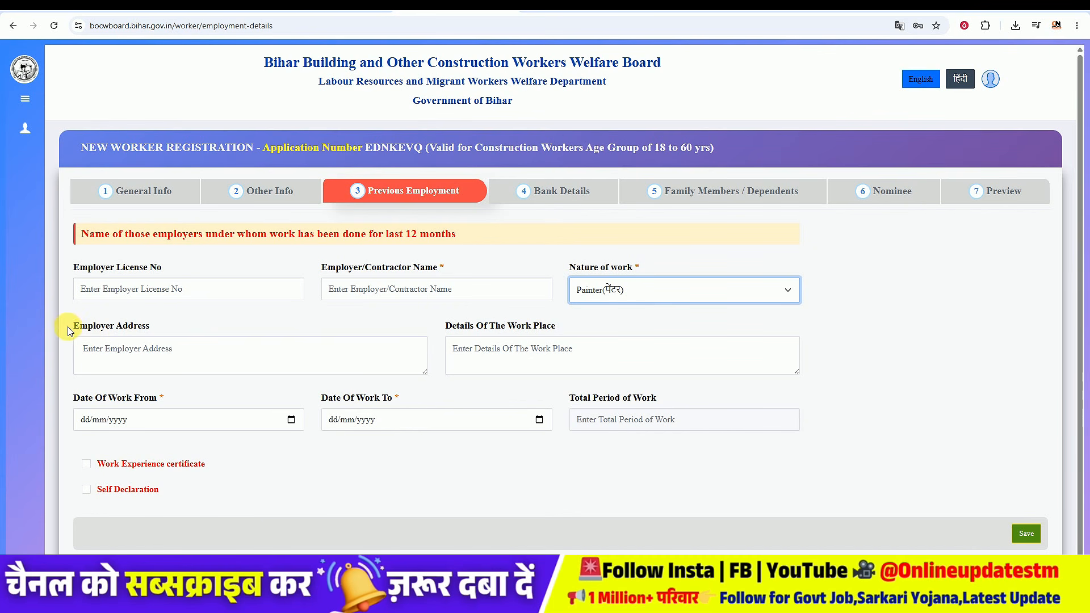
click(178, 353)
click(352, 288)
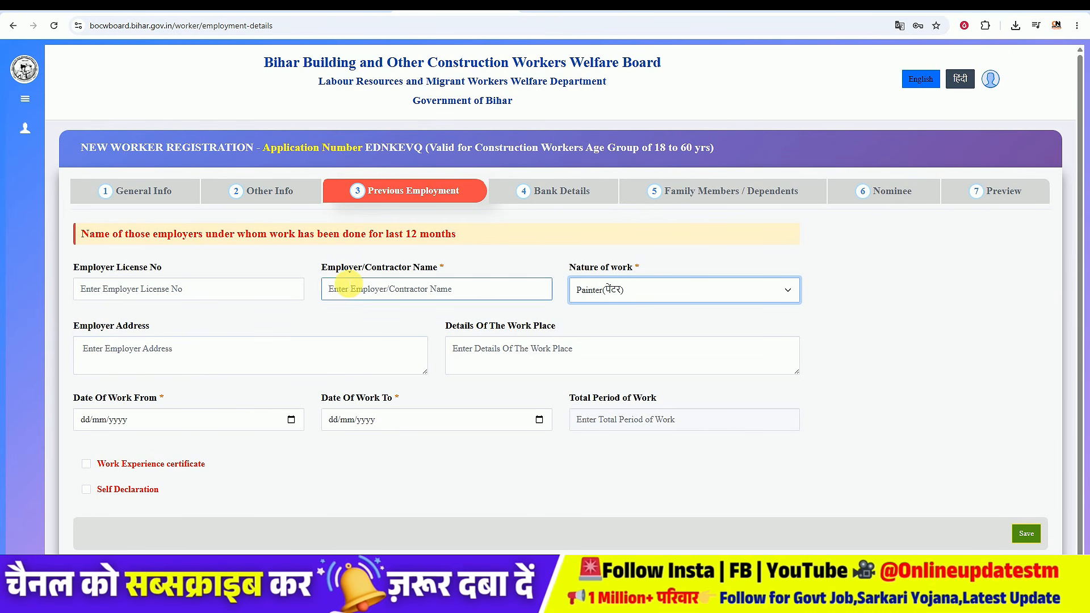
click(302, 295)
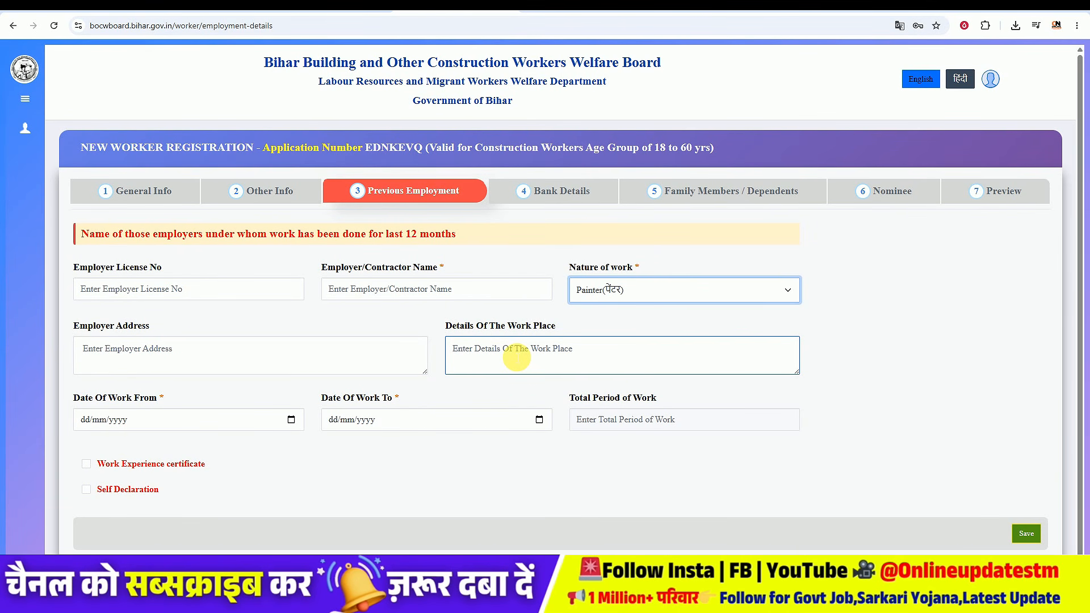
Step: Set Date Of Work From to 06/06/2025 using the date picker
scroll(516, 357, down, 1)
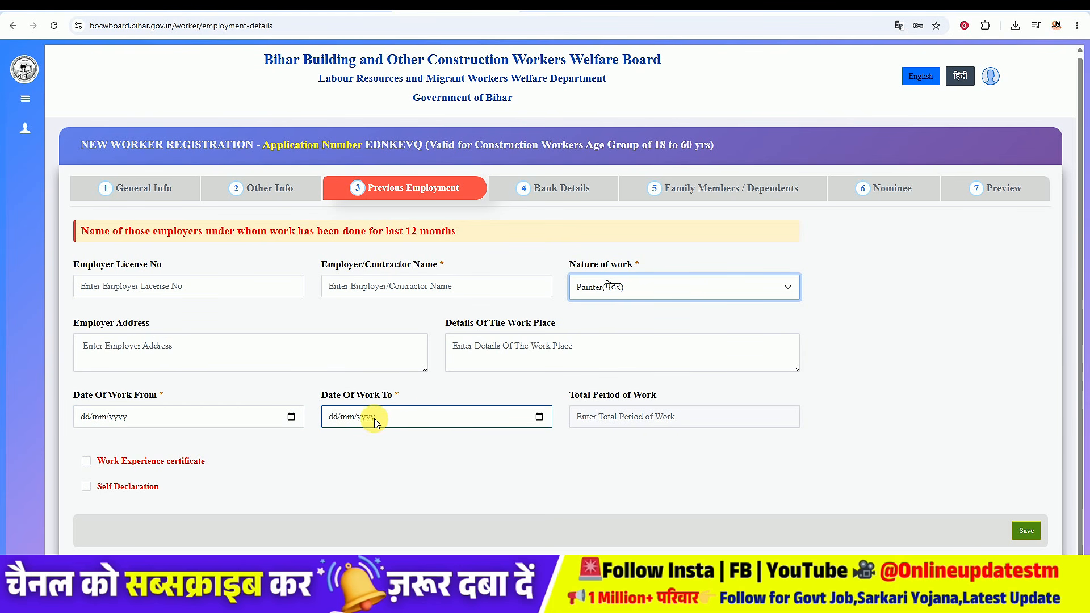
click(291, 418)
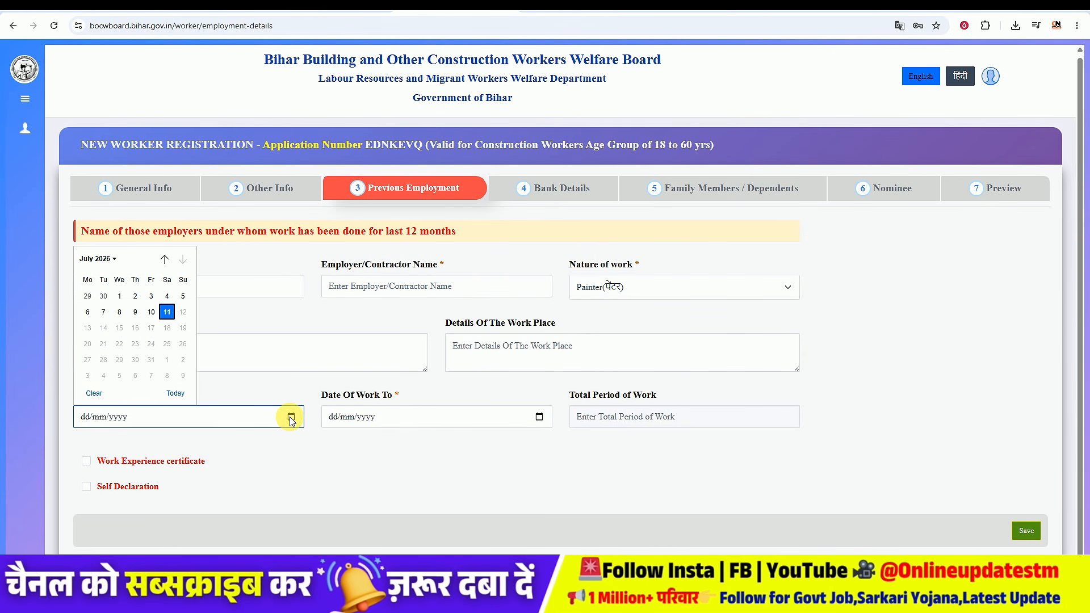
click(116, 259)
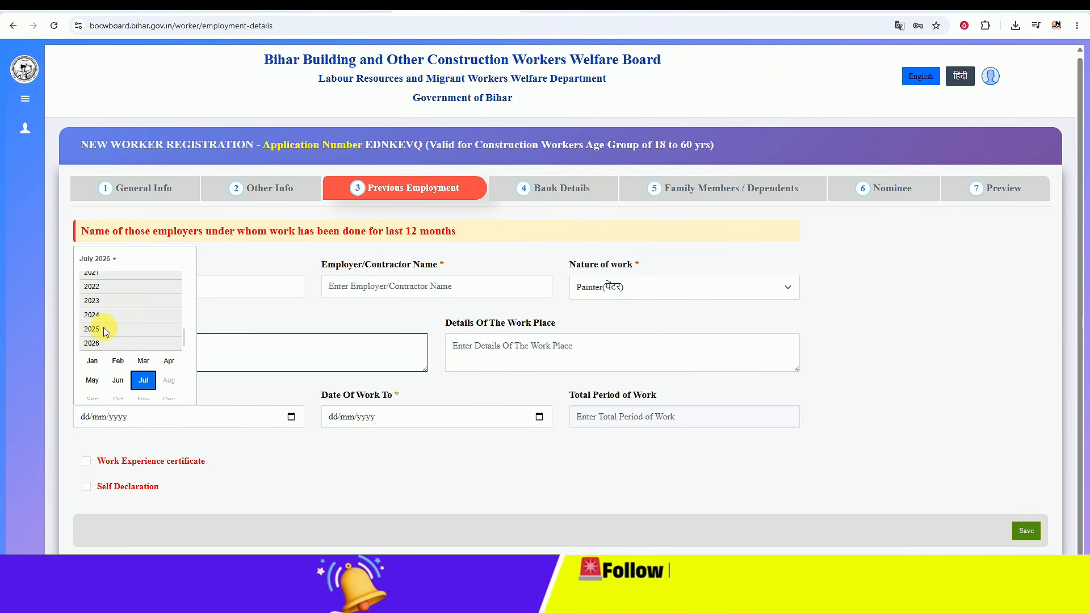
click(92, 330)
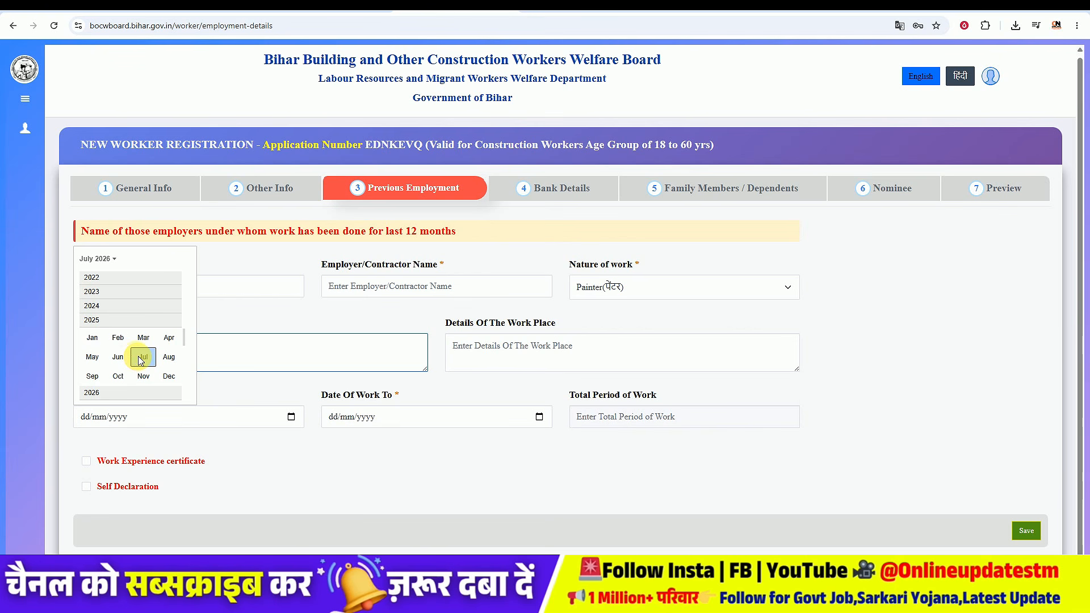
click(118, 357)
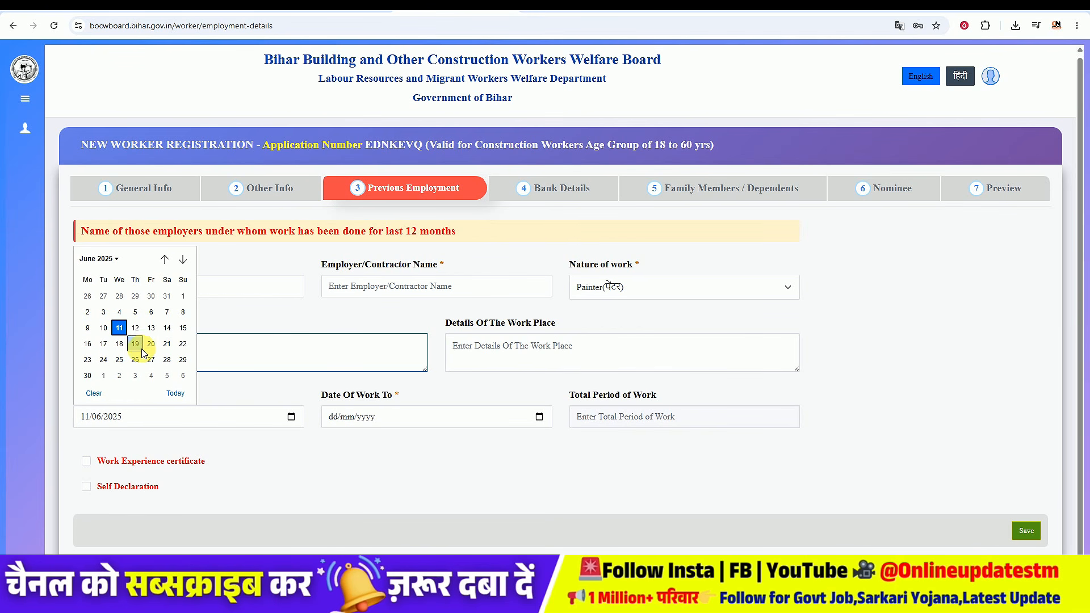
click(151, 313)
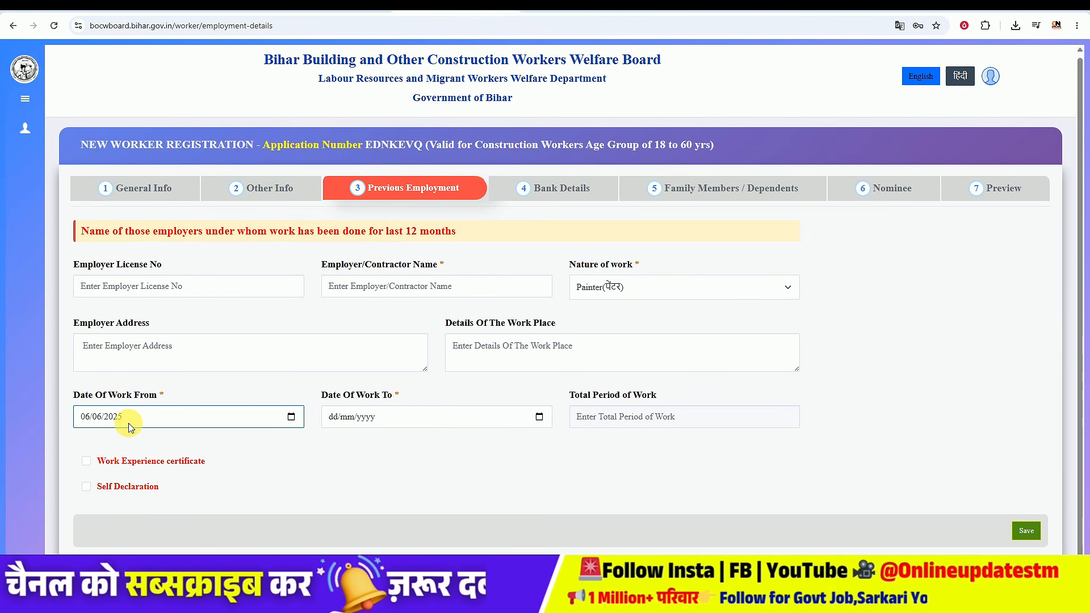
Step: Set Date Of Work To 05/06/2026 using the date picker
click(487, 421)
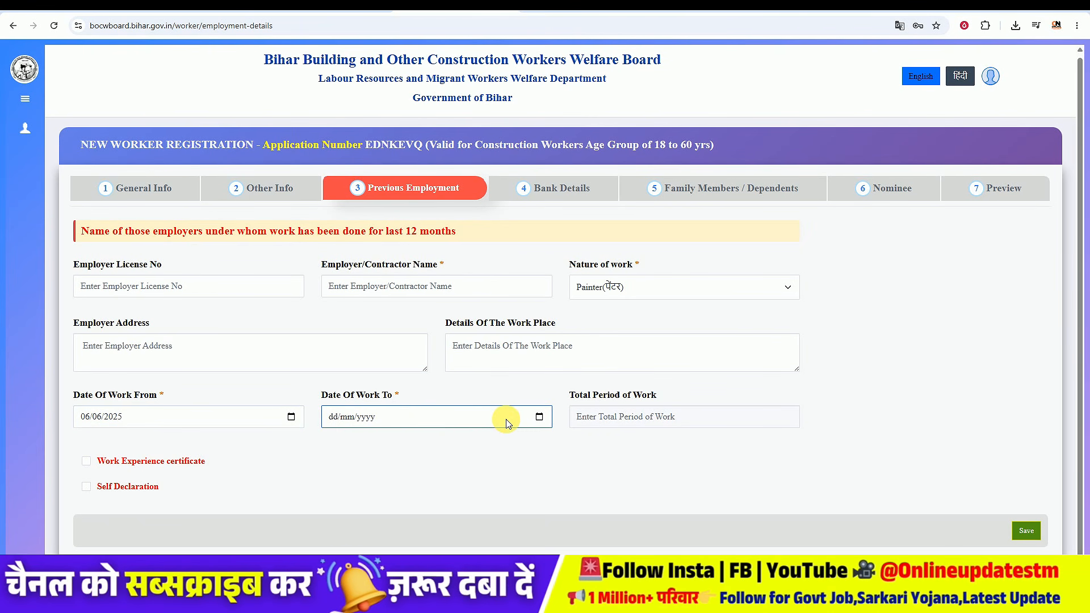
click(539, 418)
click(345, 259)
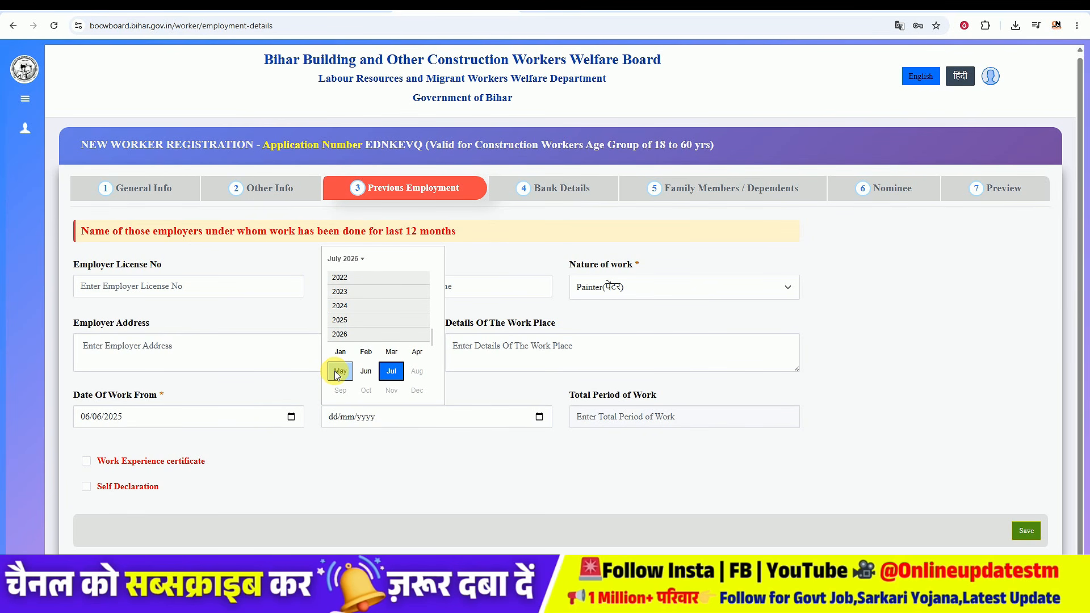
click(364, 371)
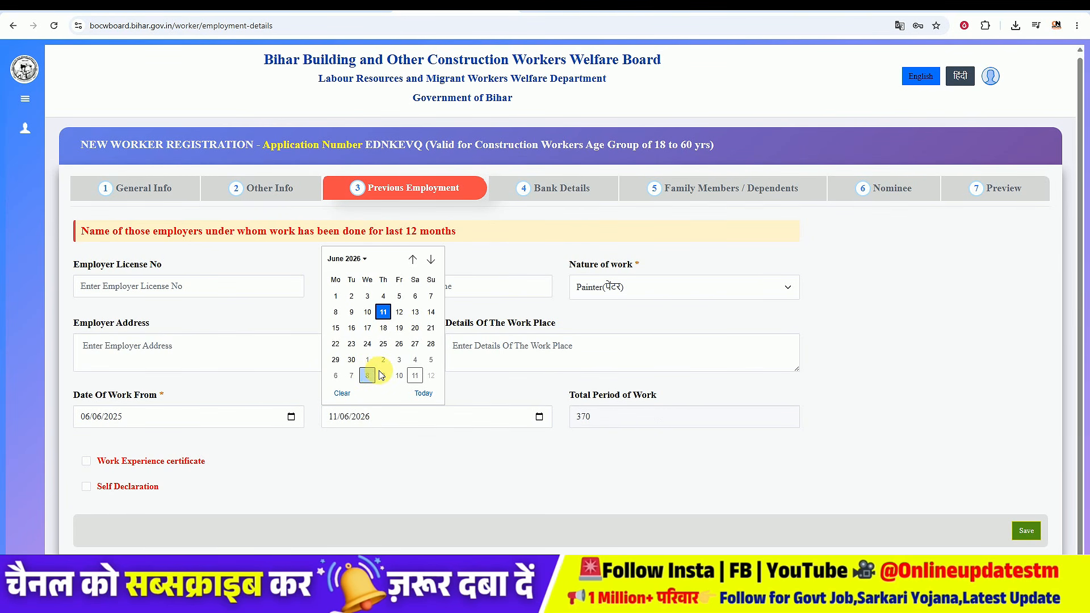
click(400, 297)
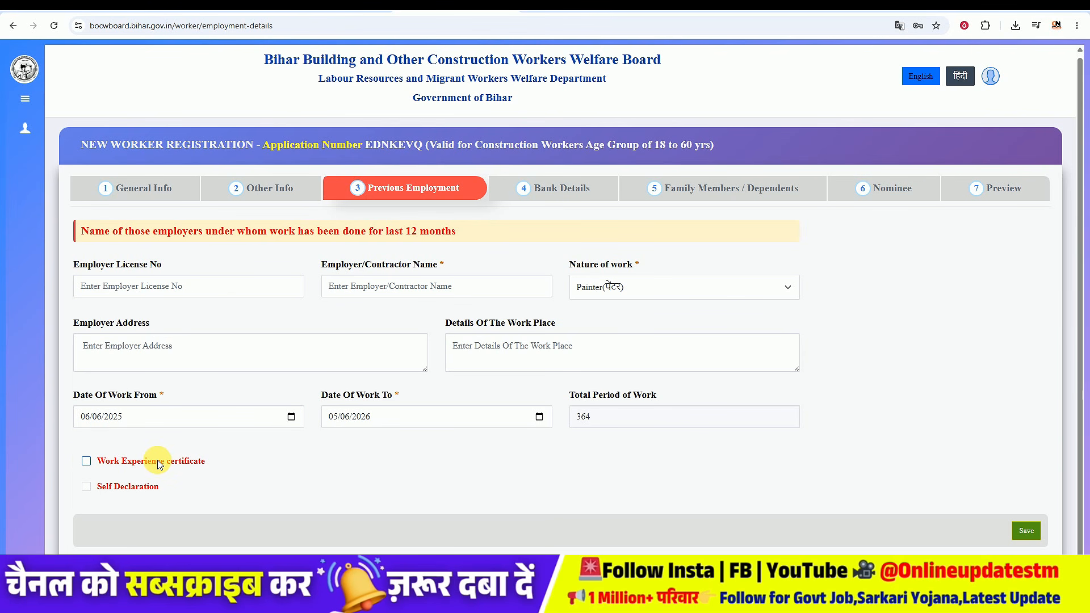
Step: Tick the Self Declaration checkbox, leaving Work Experience certificate unticked
click(86, 461)
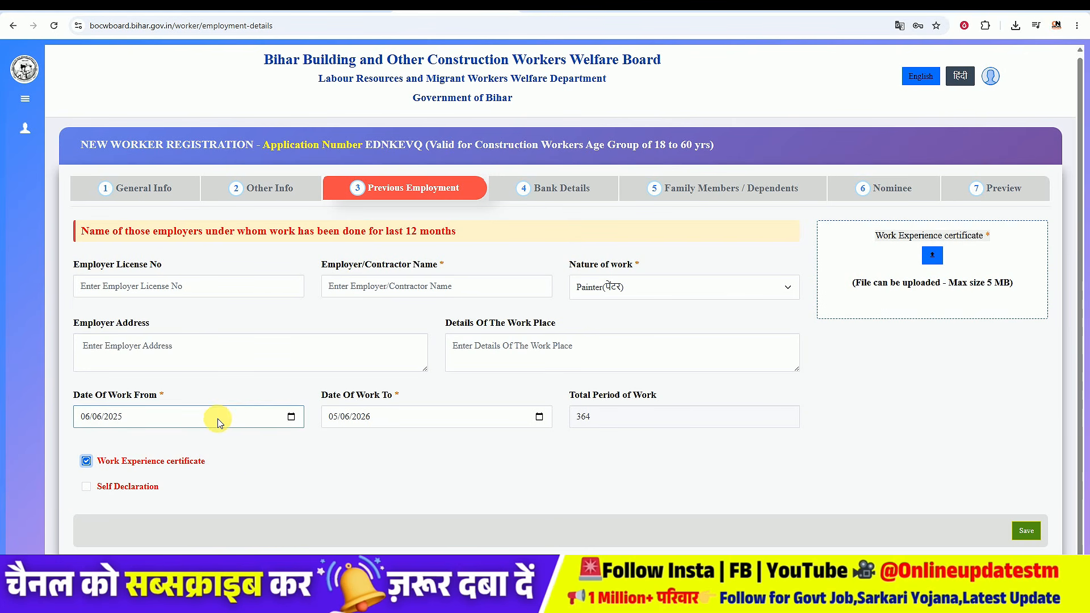
click(86, 462)
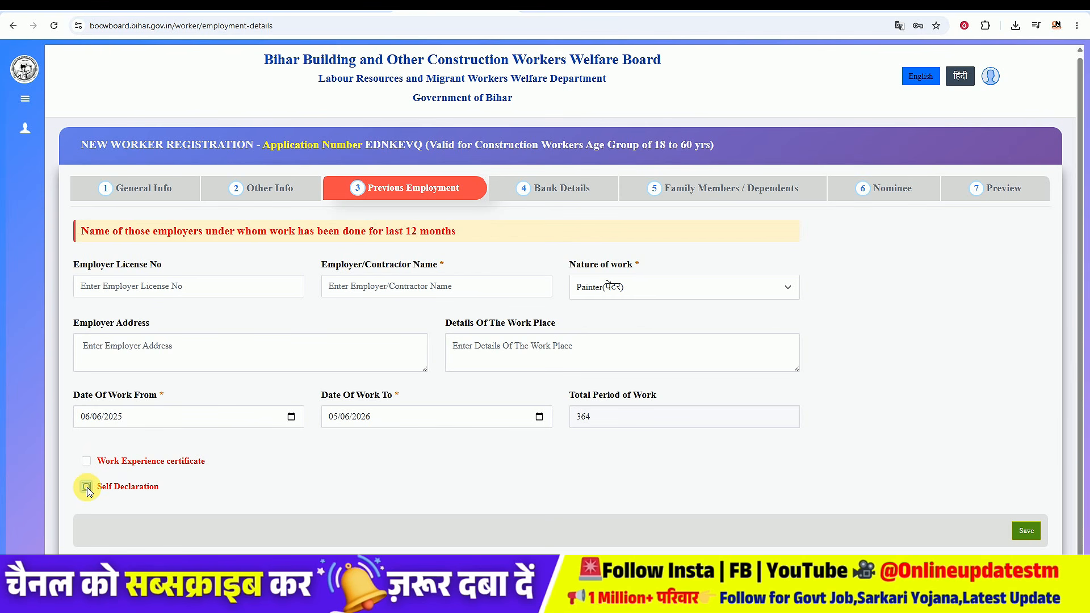
click(86, 487)
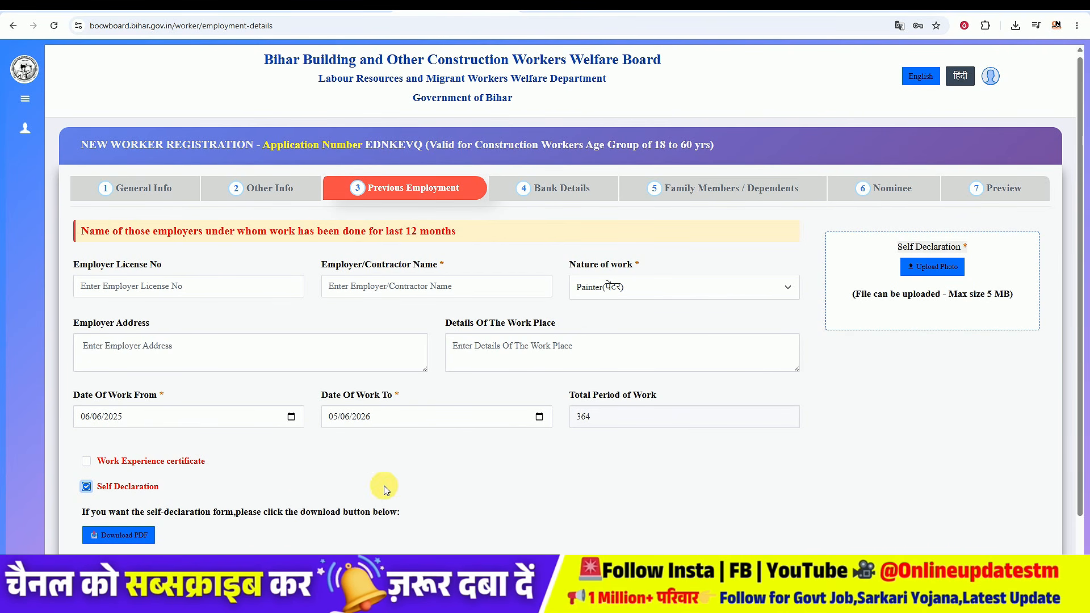
Step: Download the self-declaration PDF form and open it from the browser's downloads
click(151, 534)
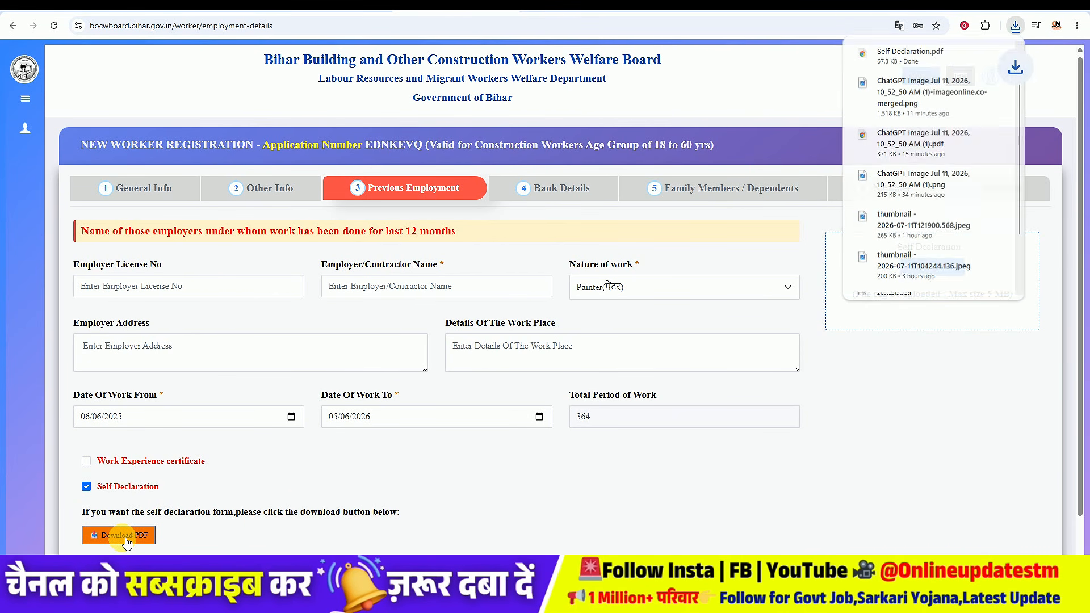
click(890, 49)
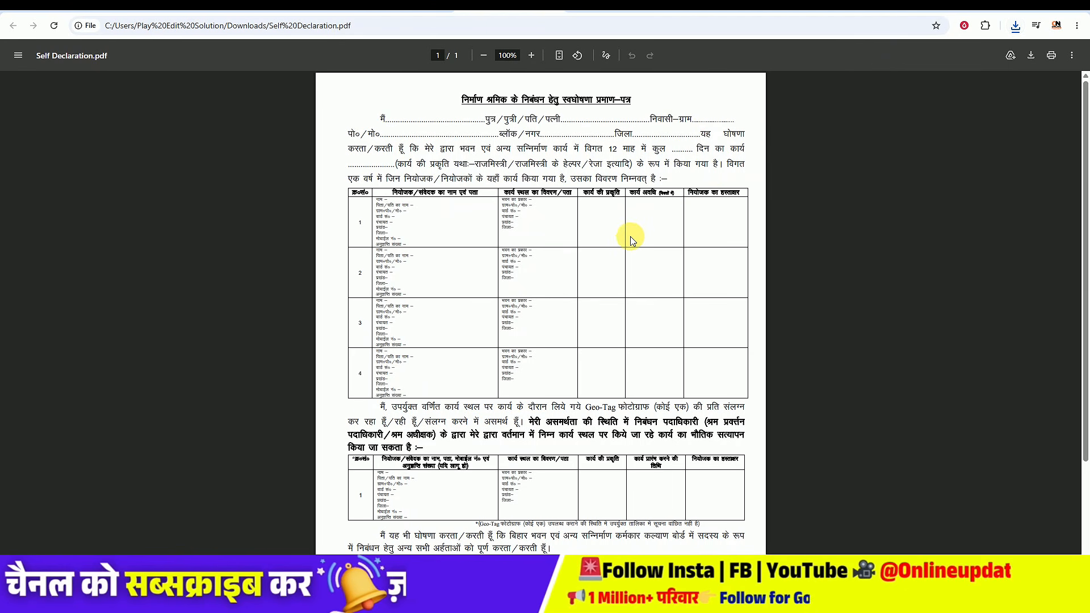
scroll(620, 247, up, 2)
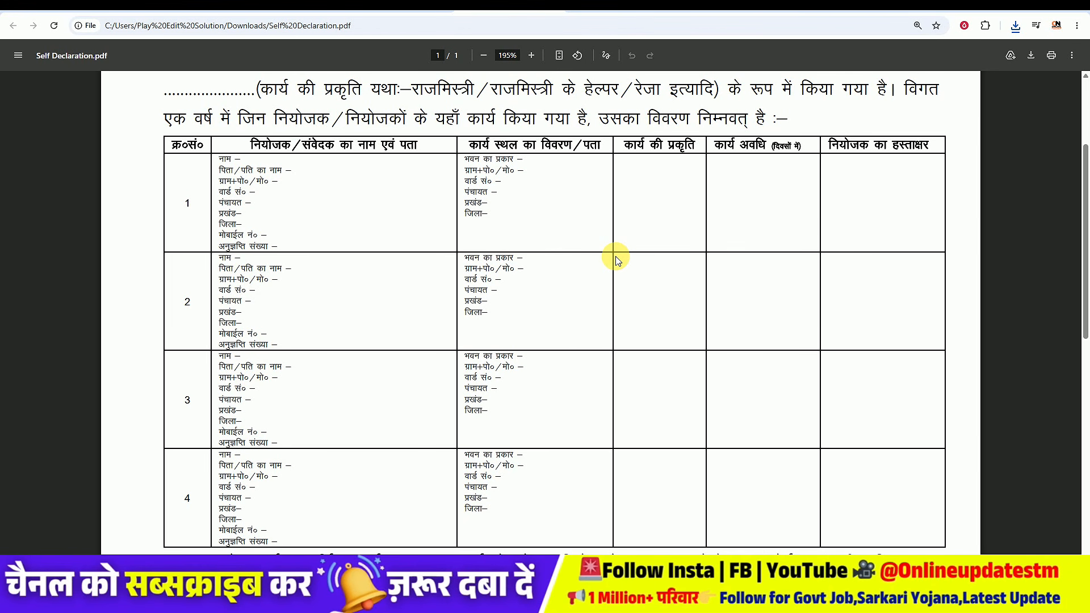
Step: Switch on pen annotation and circle the name blank at the start of the declaration
click(606, 55)
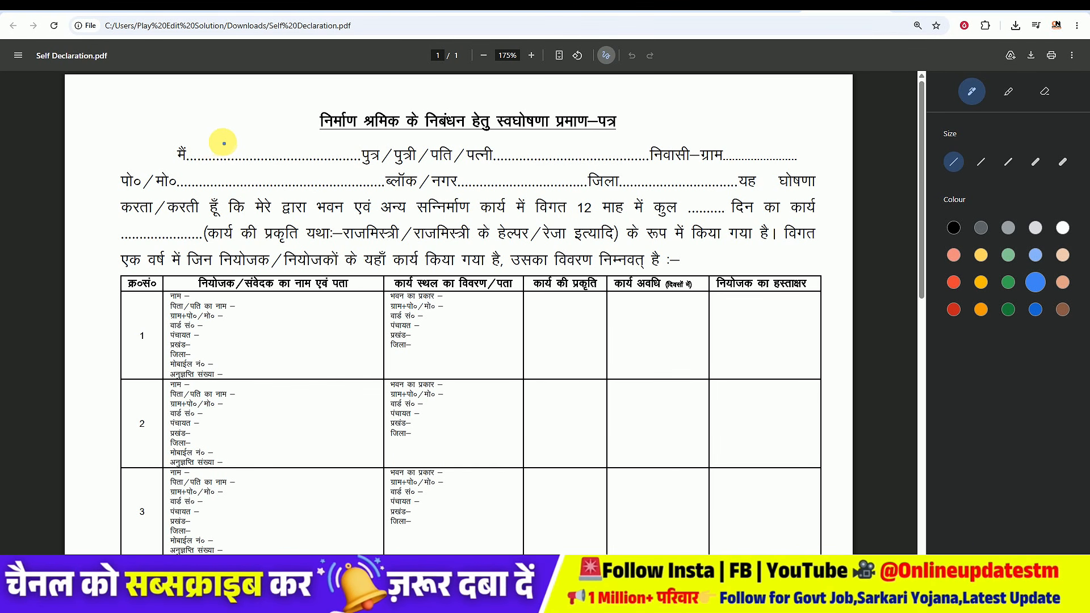
mouse_move(216, 159)
mouse_down()
mouse_move(309, 161)
mouse_move(220, 141)
mouse_up()
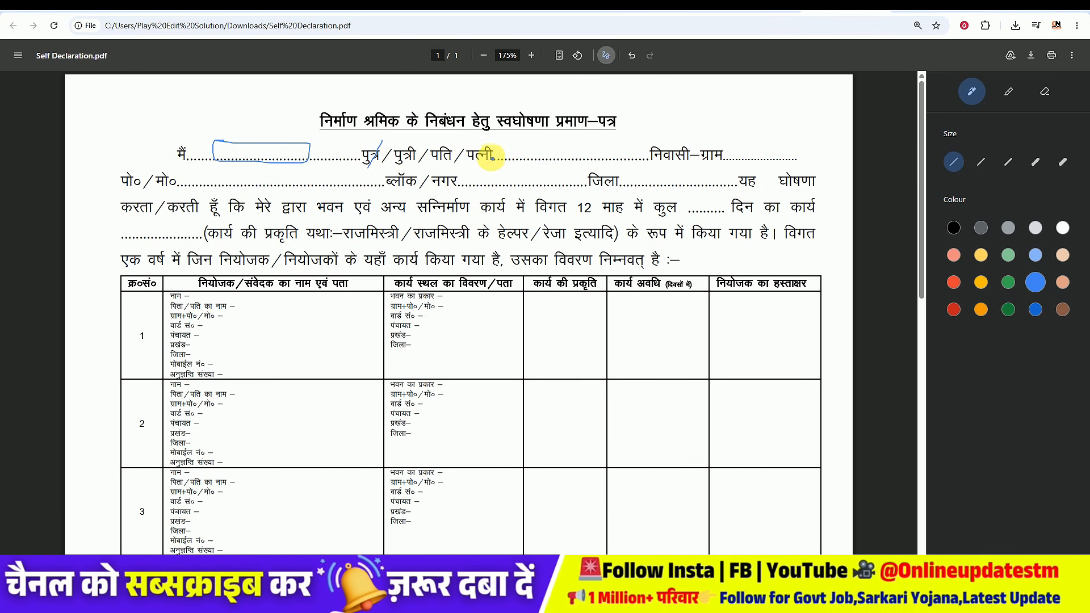
Step: Tick the पुत्र option in the relation choice, undoing the trial ticks on the other options
click(633, 56)
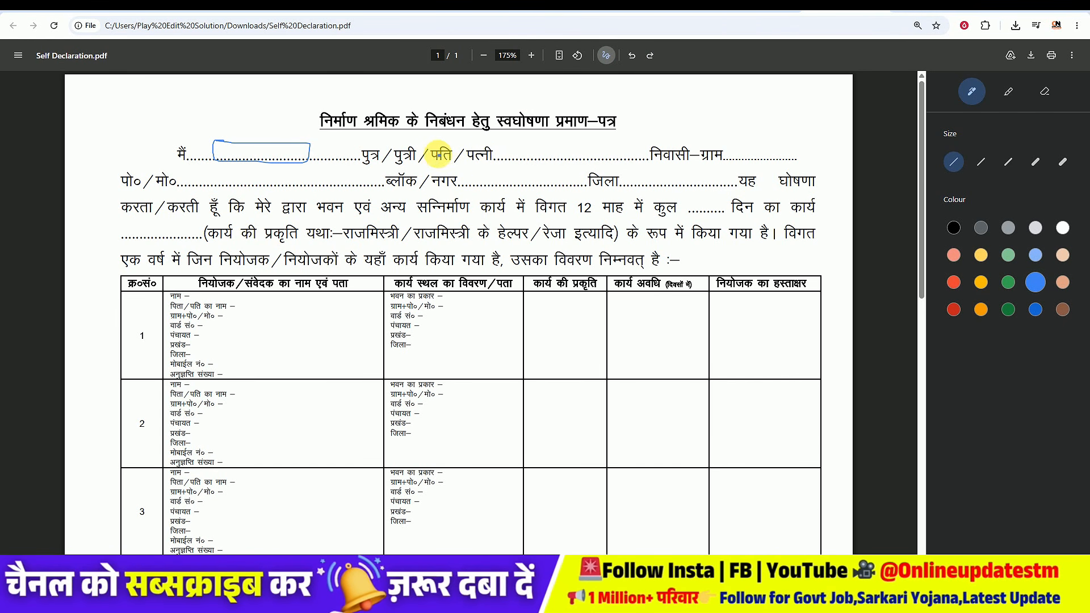
drag(453, 142, 441, 167)
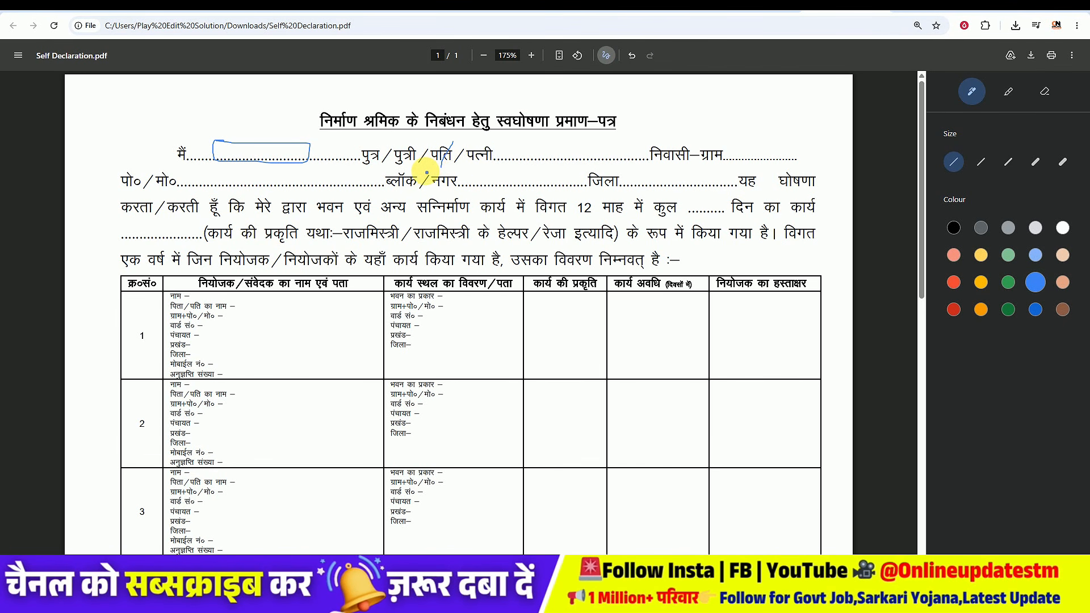
click(631, 55)
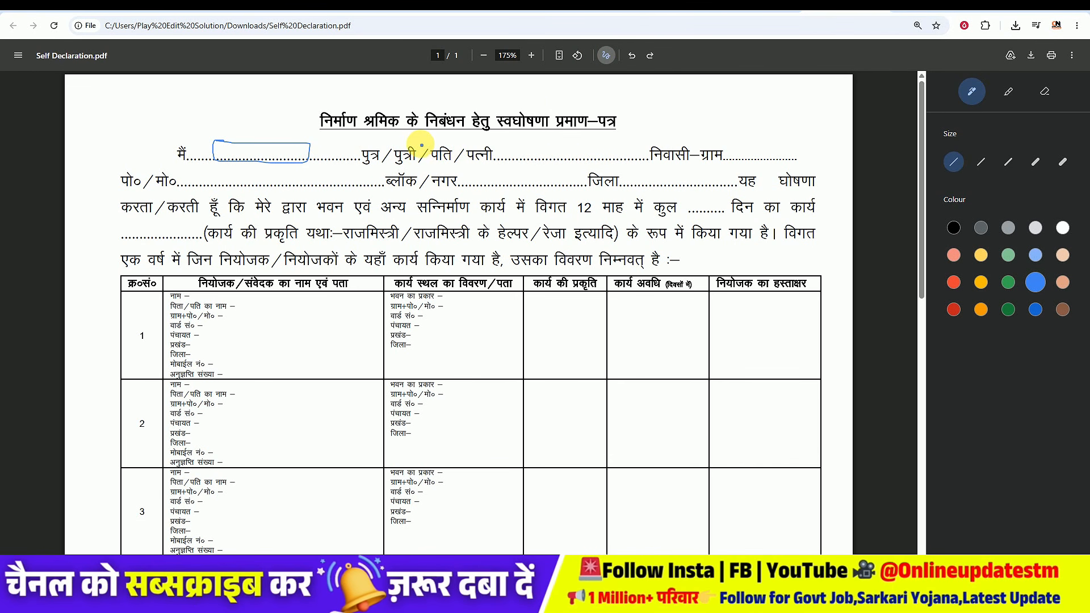
drag(419, 141, 406, 168)
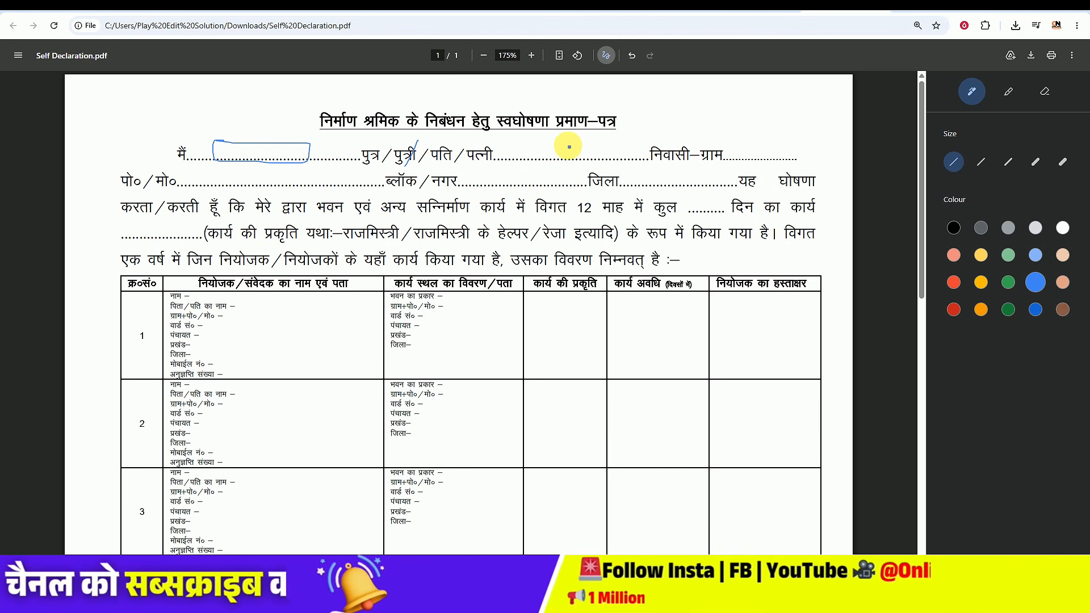
click(632, 55)
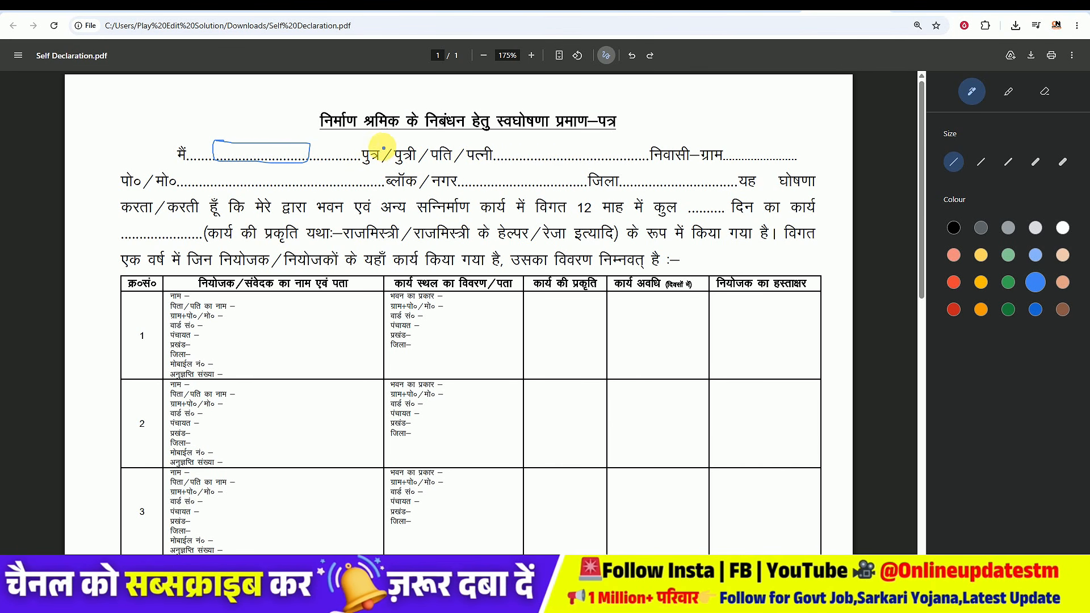
drag(384, 148, 374, 166)
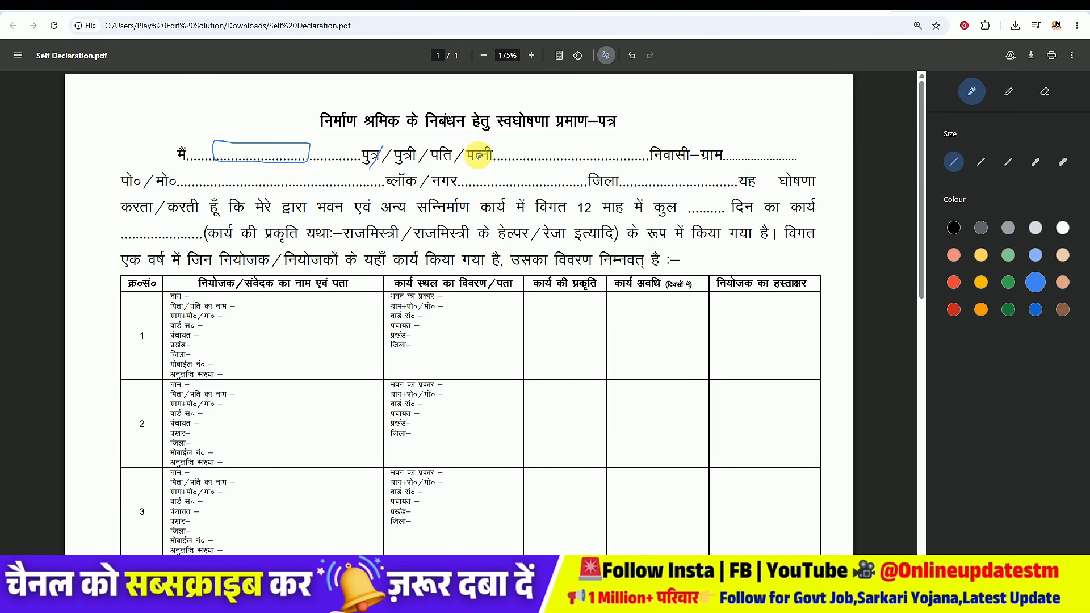
Step: Circle the father's name, village, post office, block and district blanks in the declaration
mouse_move(512, 149)
mouse_down()
mouse_move(605, 170)
mouse_move(511, 165)
mouse_move(513, 147)
mouse_up()
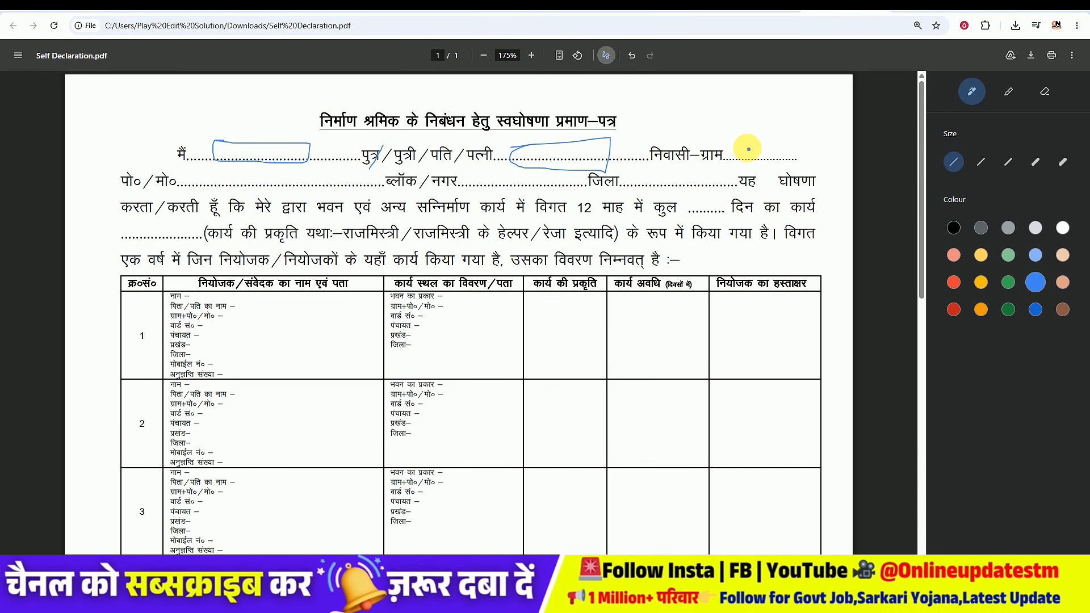
mouse_move(748, 144)
mouse_down()
mouse_move(811, 149)
mouse_move(766, 143)
mouse_up()
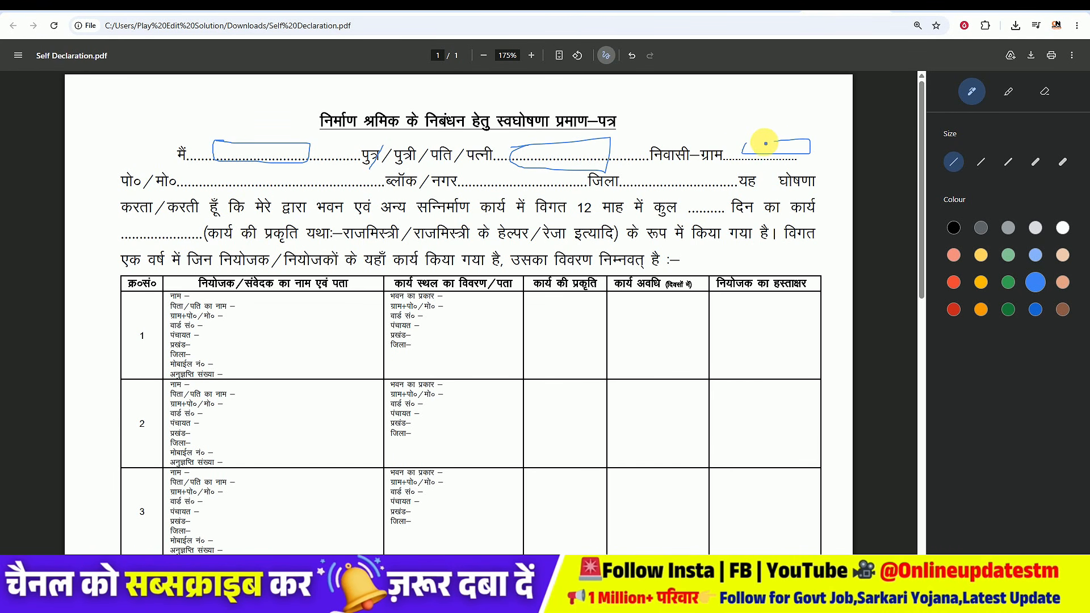
mouse_move(219, 175)
mouse_down()
mouse_move(323, 187)
mouse_move(236, 171)
mouse_up()
mouse_move(531, 166)
mouse_down()
mouse_move(487, 176)
mouse_move(545, 175)
mouse_move(514, 166)
mouse_up()
mouse_move(679, 168)
mouse_down()
mouse_move(640, 185)
mouse_move(708, 176)
mouse_move(669, 171)
mouse_up()
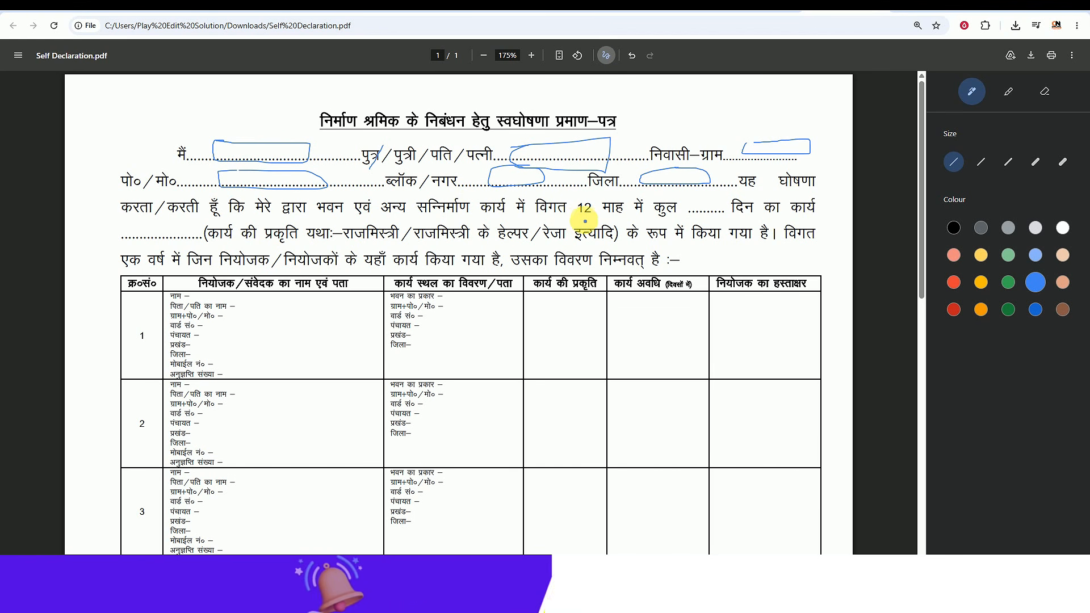
Step: Underline 12 माह and करता, circle the work-type blank, and write 90 near the page top
drag(577, 218, 616, 219)
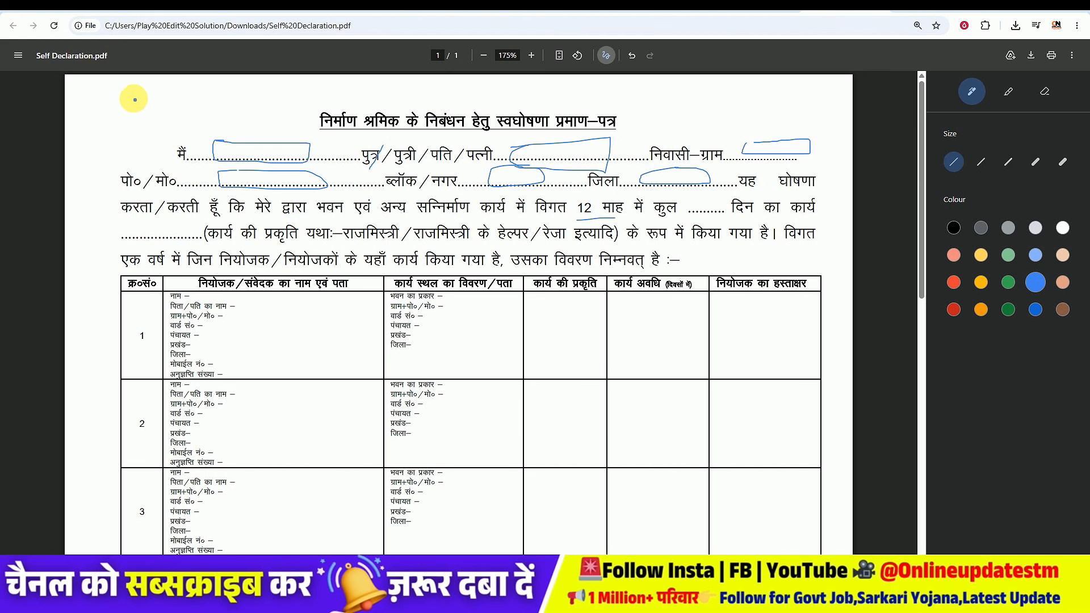
drag(124, 94, 120, 118)
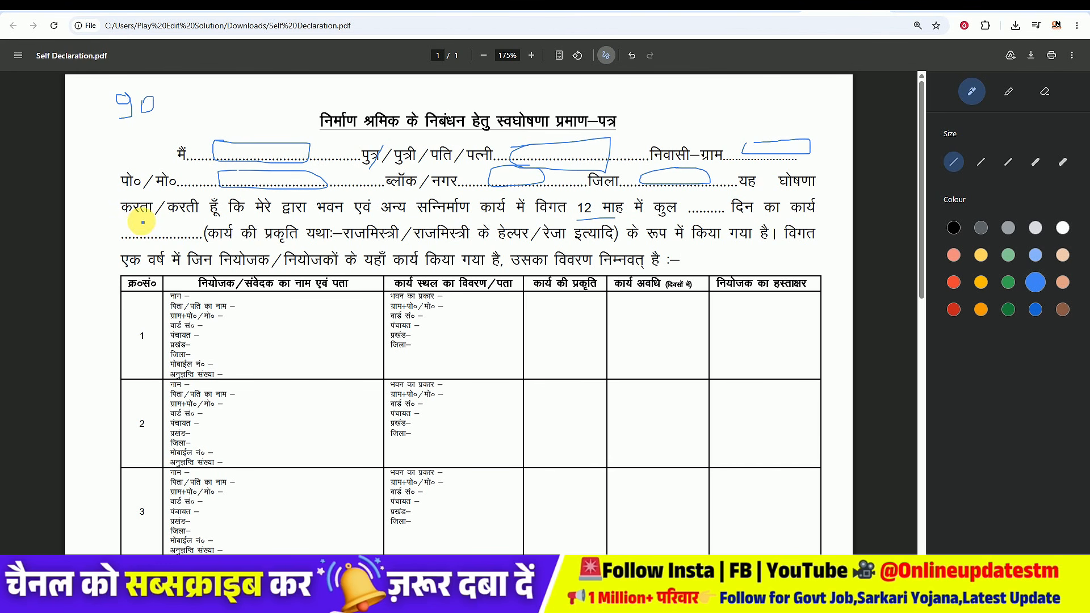
mouse_move(121, 225)
mouse_down()
mouse_move(142, 240)
mouse_move(173, 231)
mouse_move(129, 219)
mouse_up()
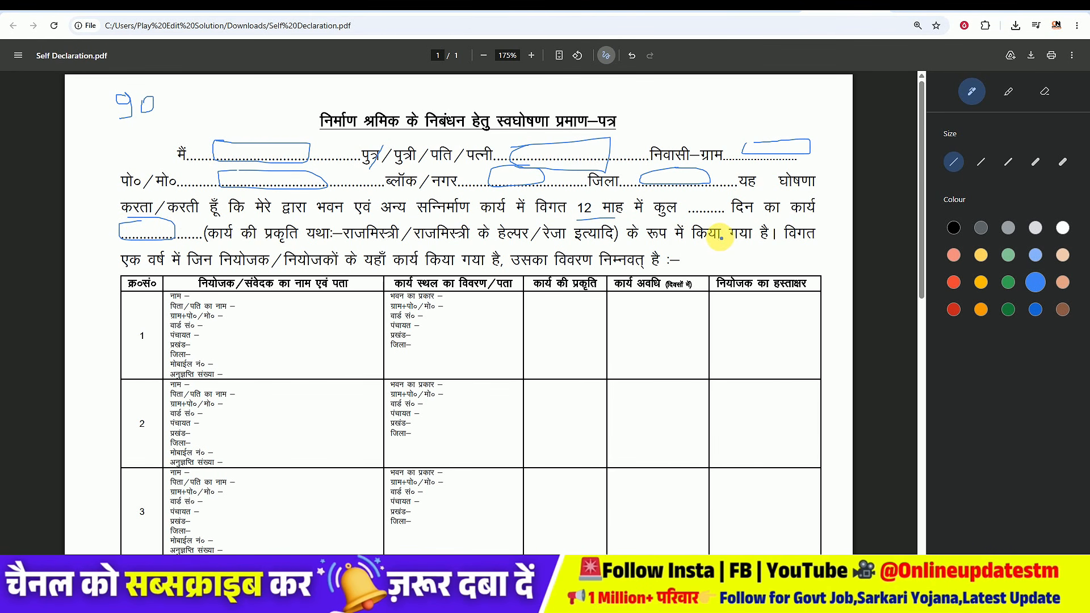
Step: Mark the employer name, address and licence number fields in the table's first row
scroll(349, 242, up, 2)
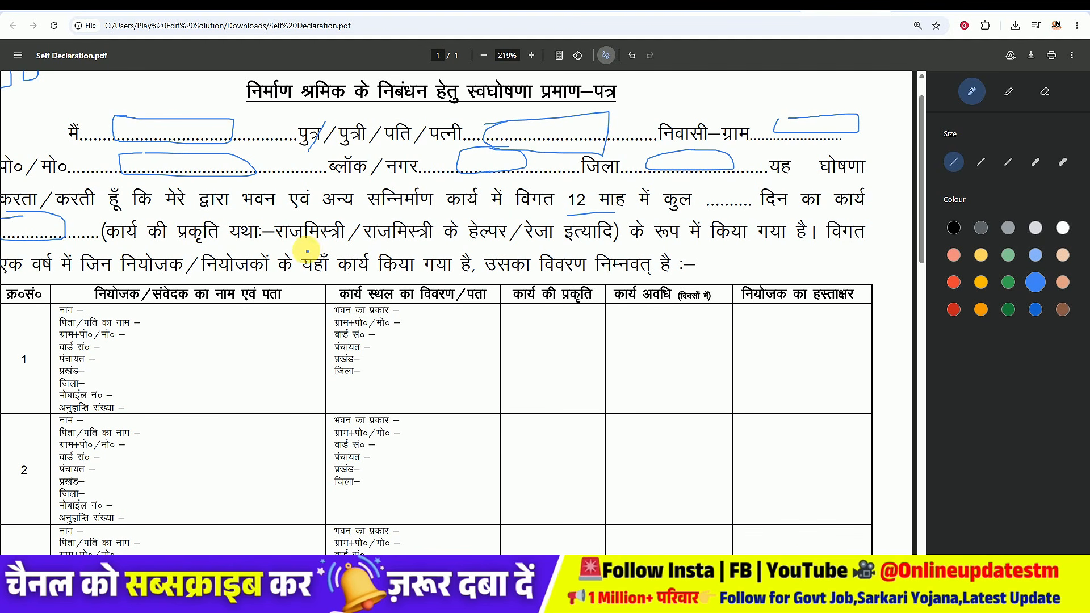
scroll(221, 423, left, 2)
scroll(207, 323, down, 1)
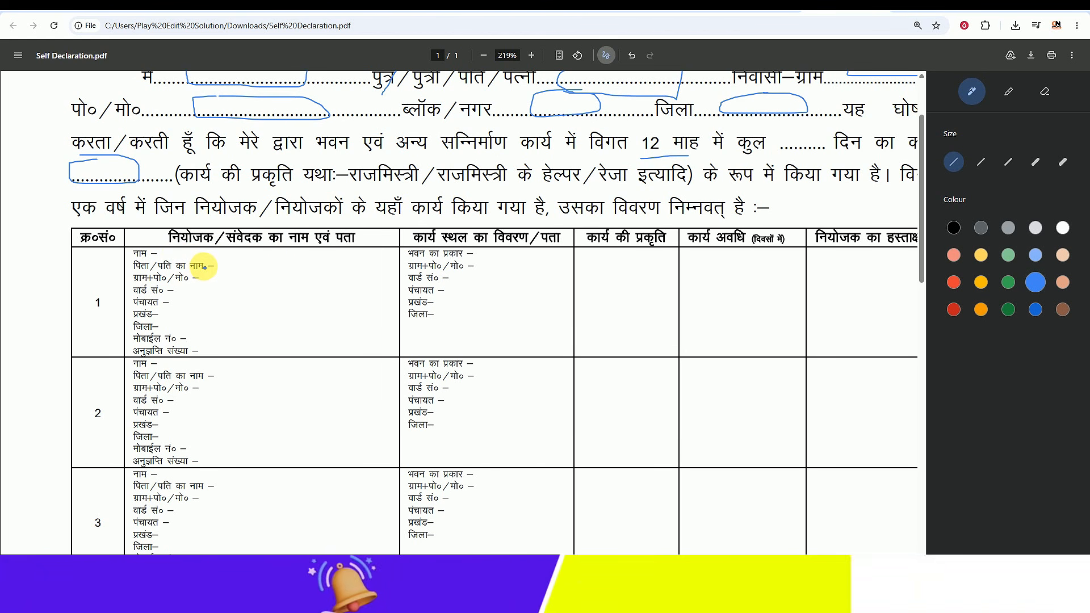
drag(184, 256, 230, 253)
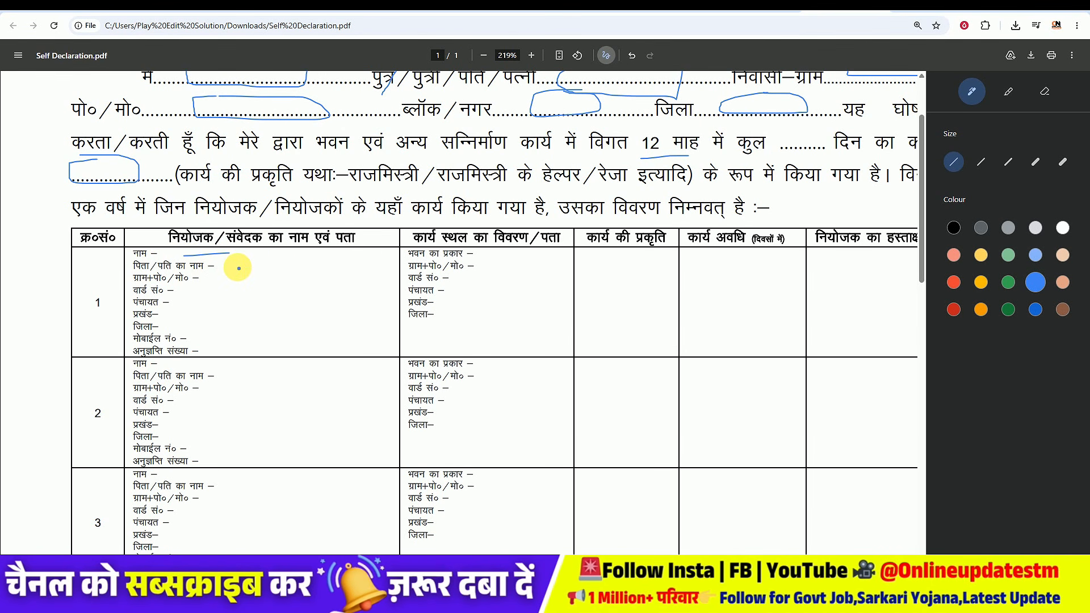
mouse_move(190, 289)
mouse_down()
mouse_move(208, 287)
mouse_move(189, 312)
mouse_move(206, 316)
mouse_up()
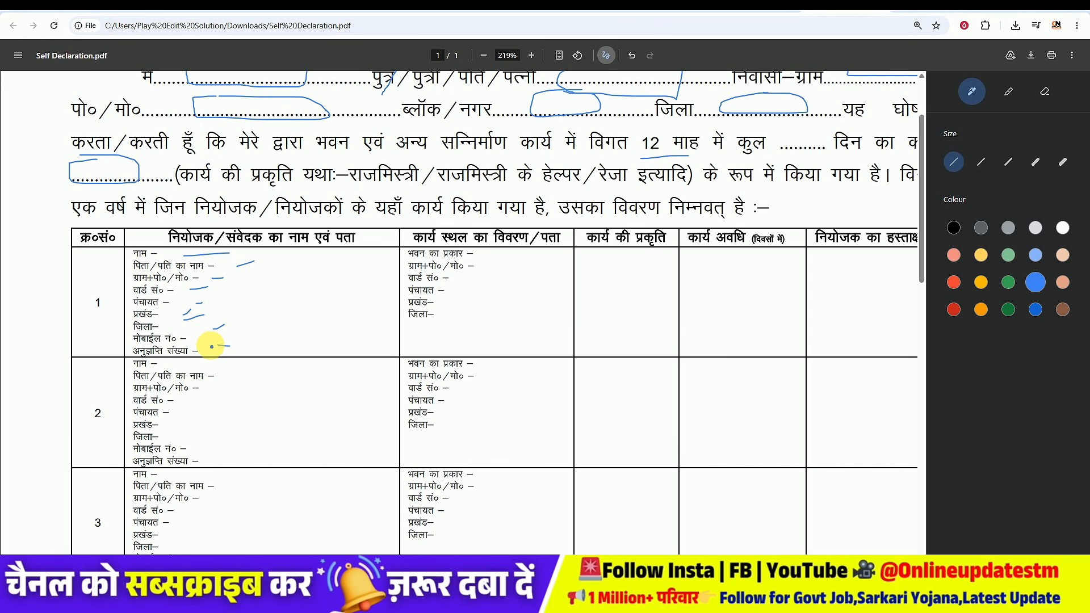
mouse_move(204, 353)
mouse_down()
mouse_move(259, 348)
mouse_move(220, 344)
mouse_up()
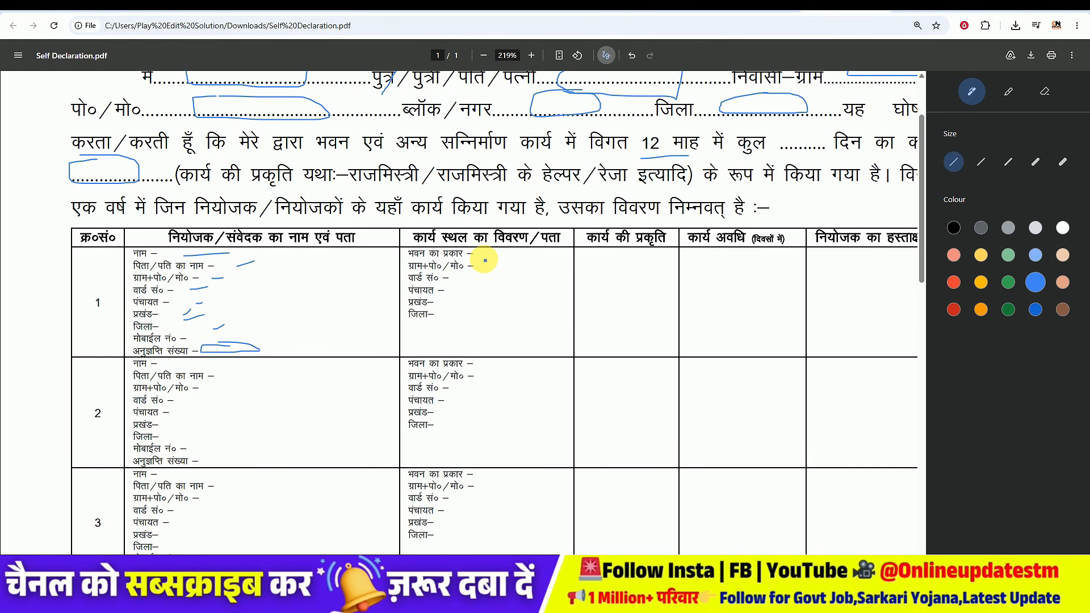
Step: Mark the workplace detail fields in the table's first row
drag(493, 257, 525, 256)
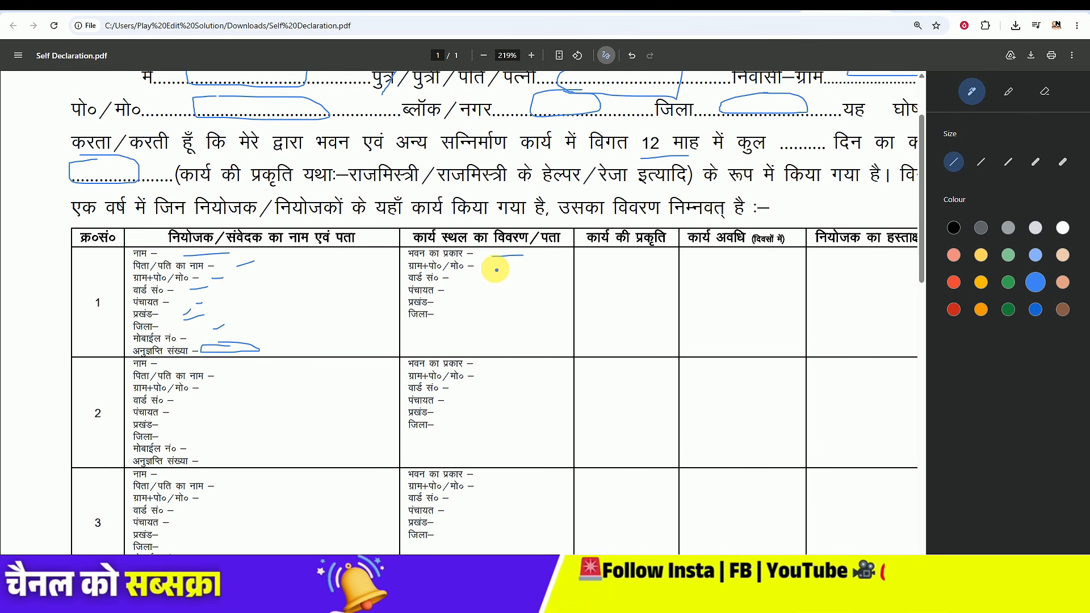
drag(495, 271, 499, 271)
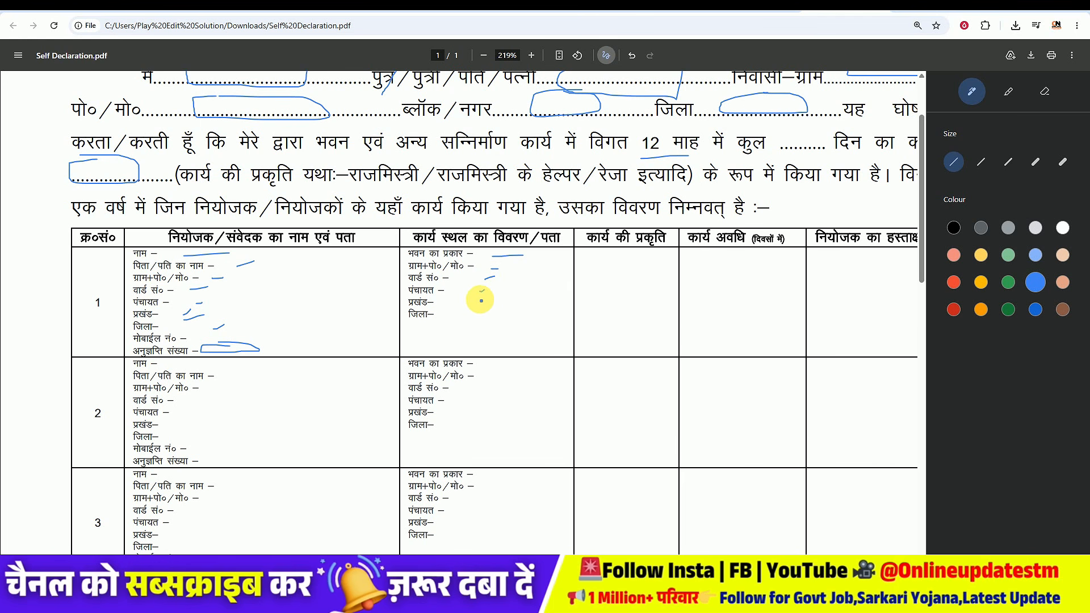
drag(477, 318, 481, 314)
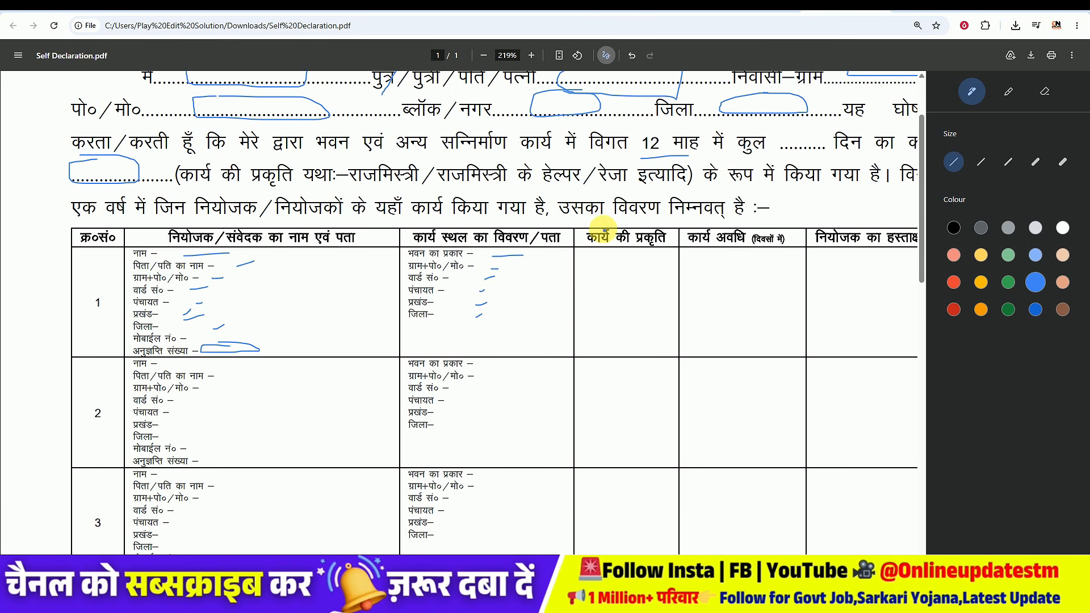
Step: Mark the first row's work-type cell, write 01-01-25 and 05-06-26 as the work period, and scribble in the employer signature cell
mouse_move(626, 266)
mouse_down()
mouse_move(584, 310)
mouse_move(628, 316)
mouse_move(629, 271)
mouse_up()
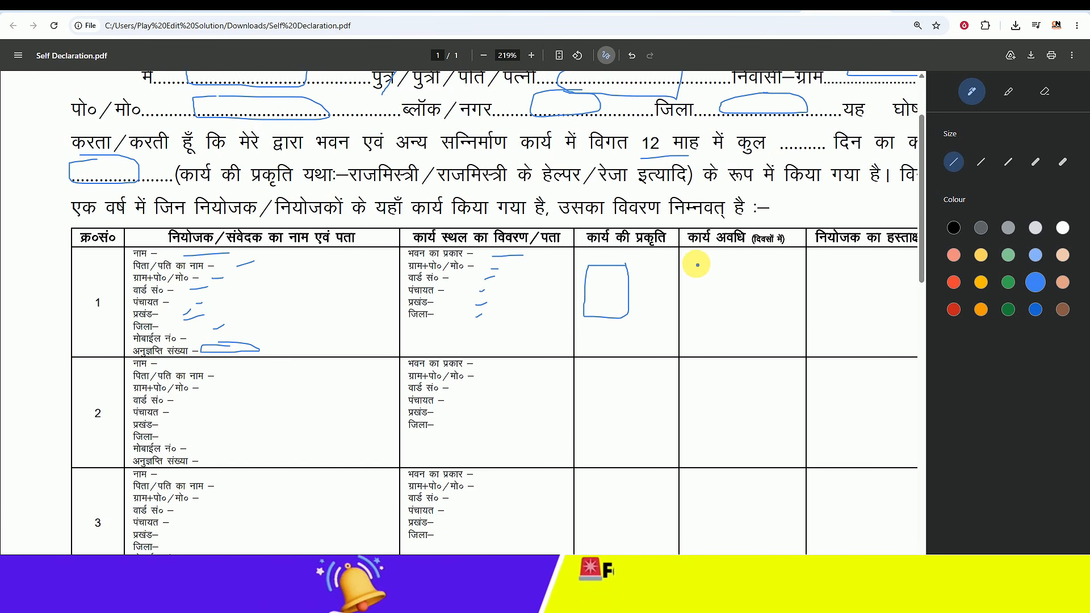
drag(693, 269, 698, 263)
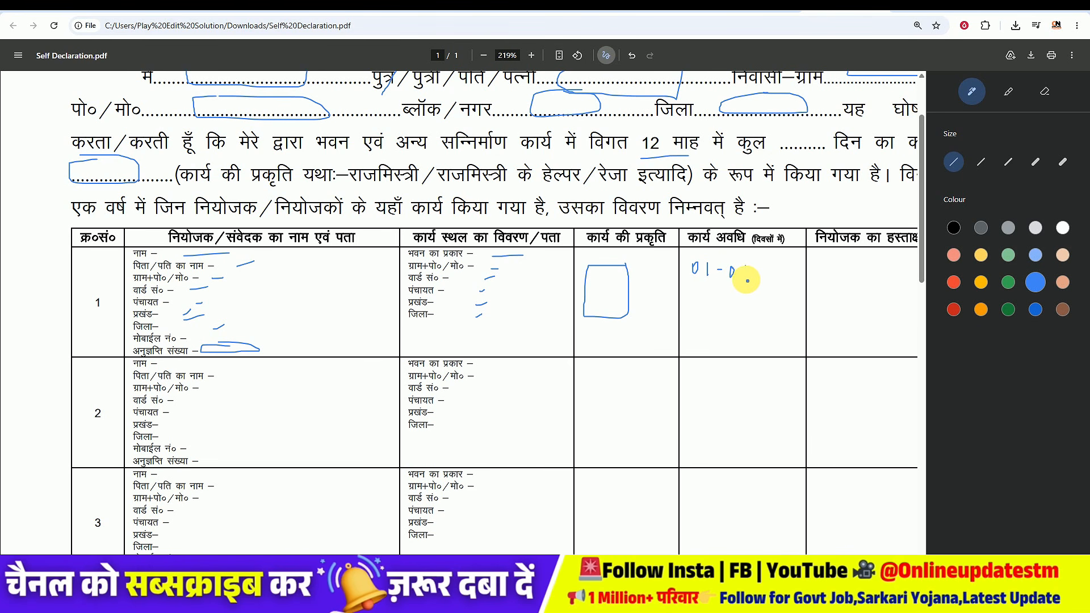
drag(757, 275, 779, 288)
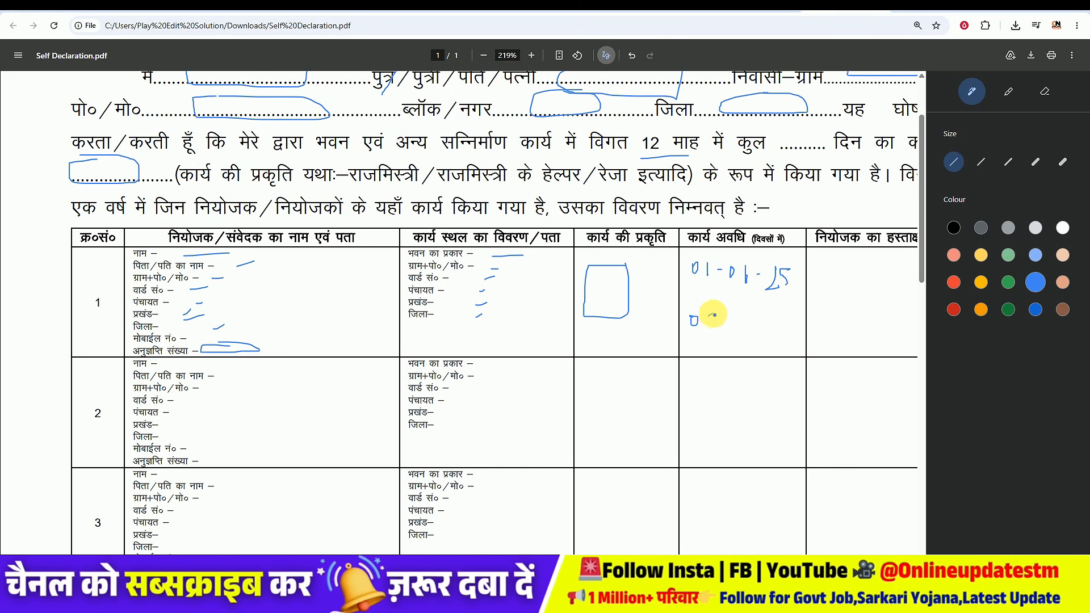
drag(732, 316, 777, 323)
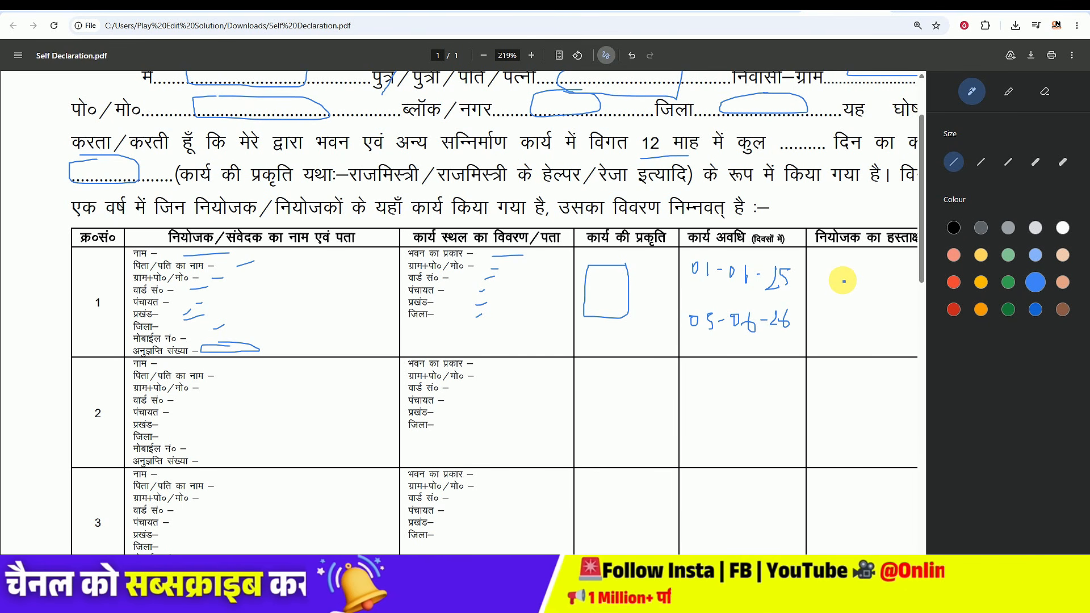
drag(831, 285, 886, 309)
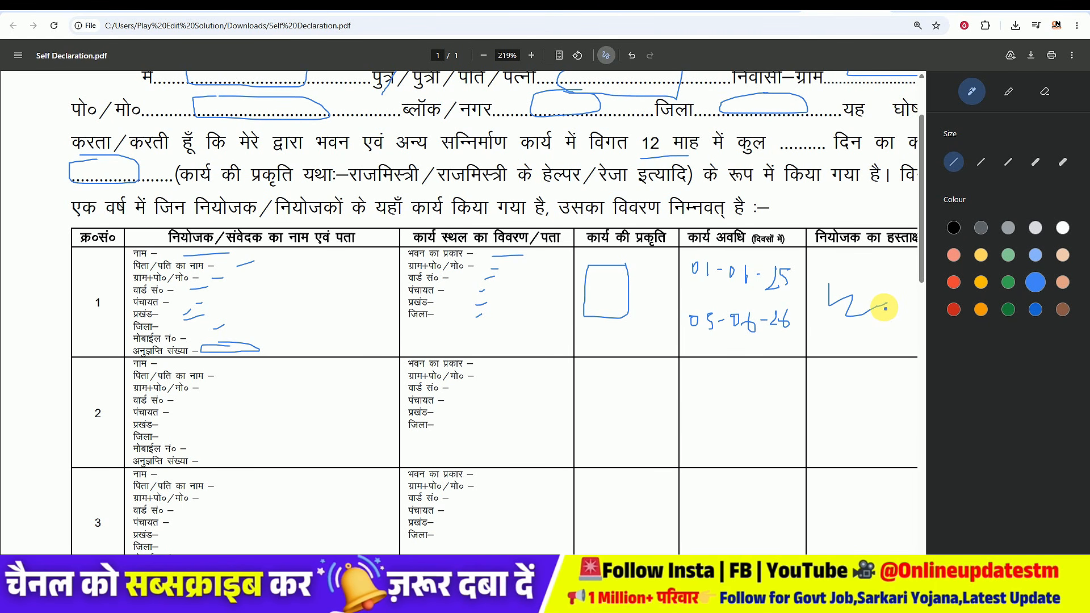
Step: Mark the employer, workplace, work-type, work-period and signature cells in the table's second row
scroll(776, 282, down, 1)
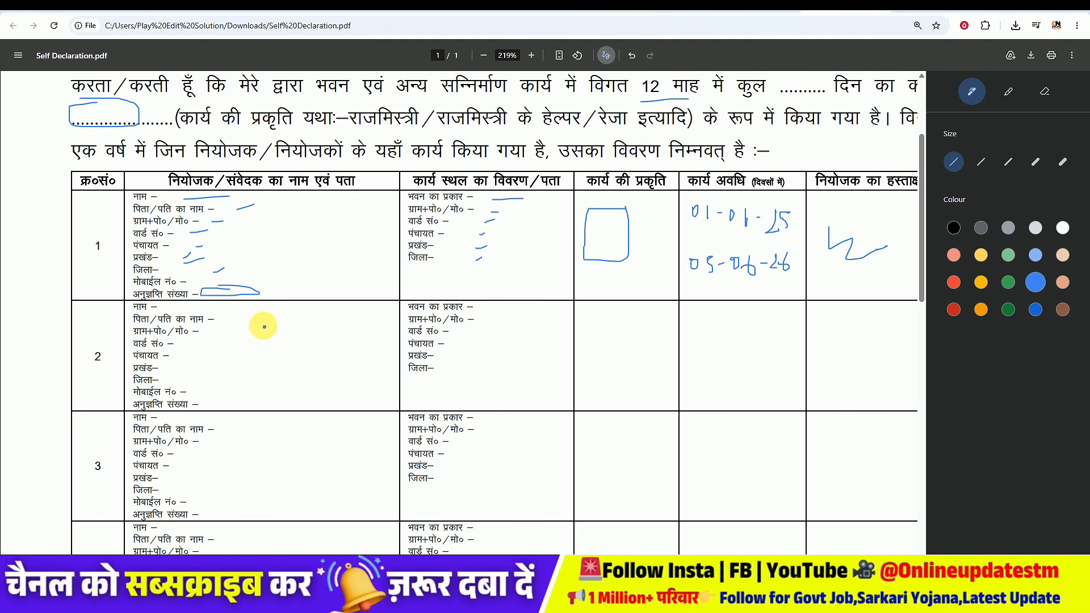
mouse_move(252, 314)
mouse_down()
mouse_move(251, 385)
mouse_move(263, 332)
mouse_up()
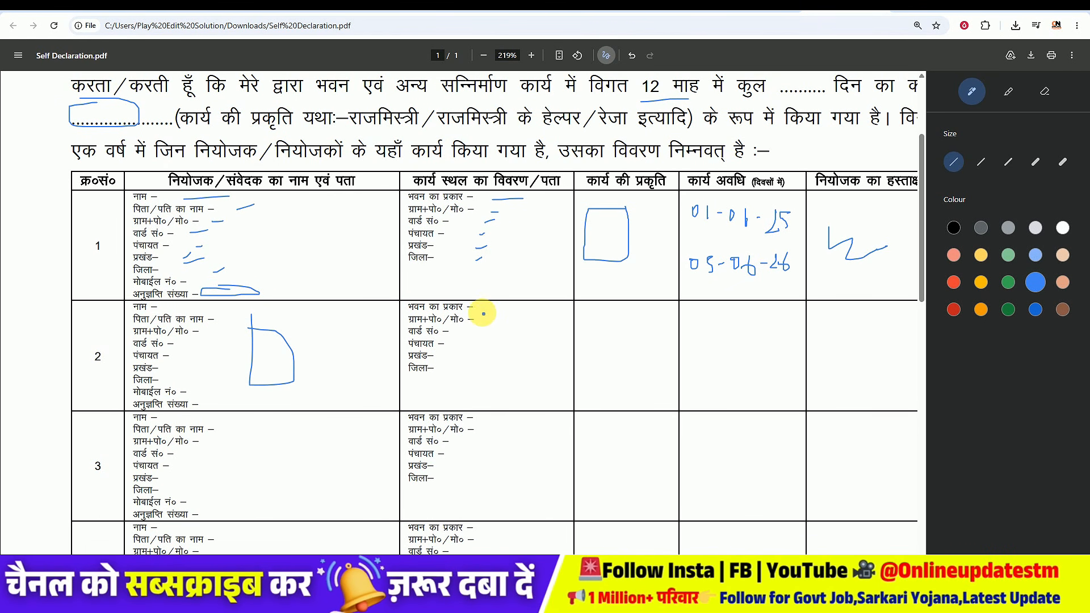
mouse_move(487, 316)
mouse_down()
mouse_move(488, 369)
mouse_move(501, 311)
mouse_move(485, 314)
mouse_up()
mouse_move(598, 337)
mouse_down()
mouse_move(638, 358)
mouse_move(593, 335)
mouse_up()
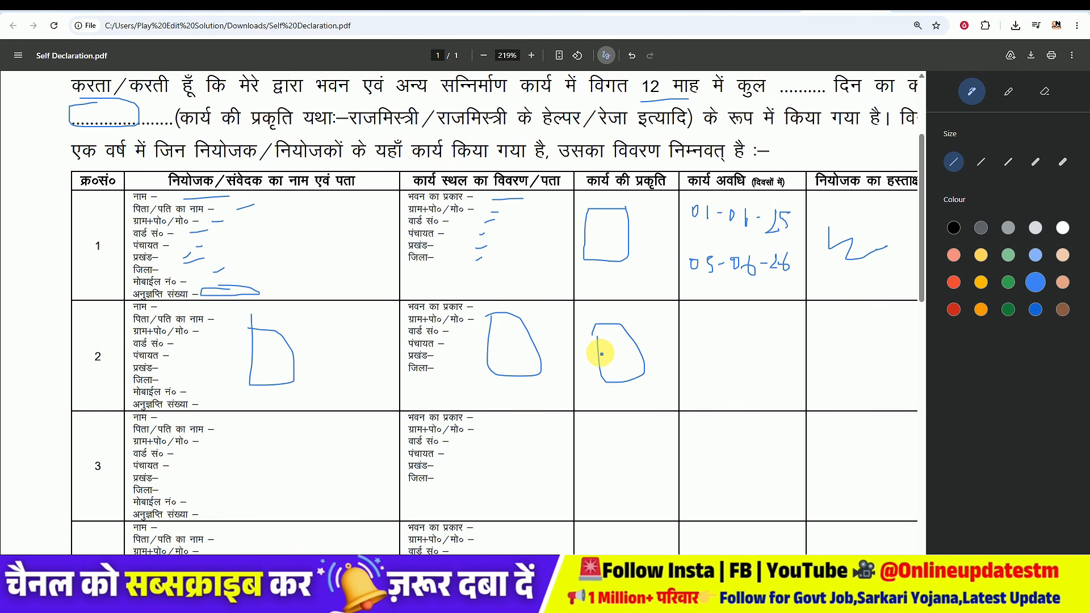
click(708, 326)
mouse_move(708, 327)
mouse_down()
mouse_move(726, 339)
mouse_move(717, 331)
mouse_up()
mouse_move(841, 353)
mouse_down()
mouse_move(872, 366)
mouse_move(888, 357)
mouse_up()
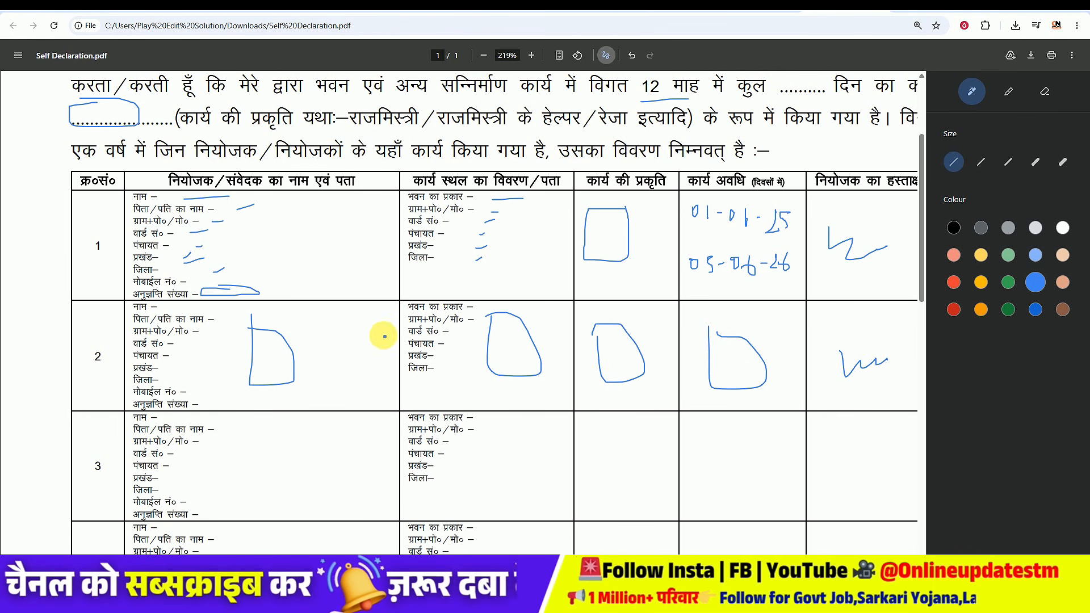
Step: Draw an arrow pointing at the table's first row
scroll(303, 270, down, 3)
scroll(303, 269, down, 4)
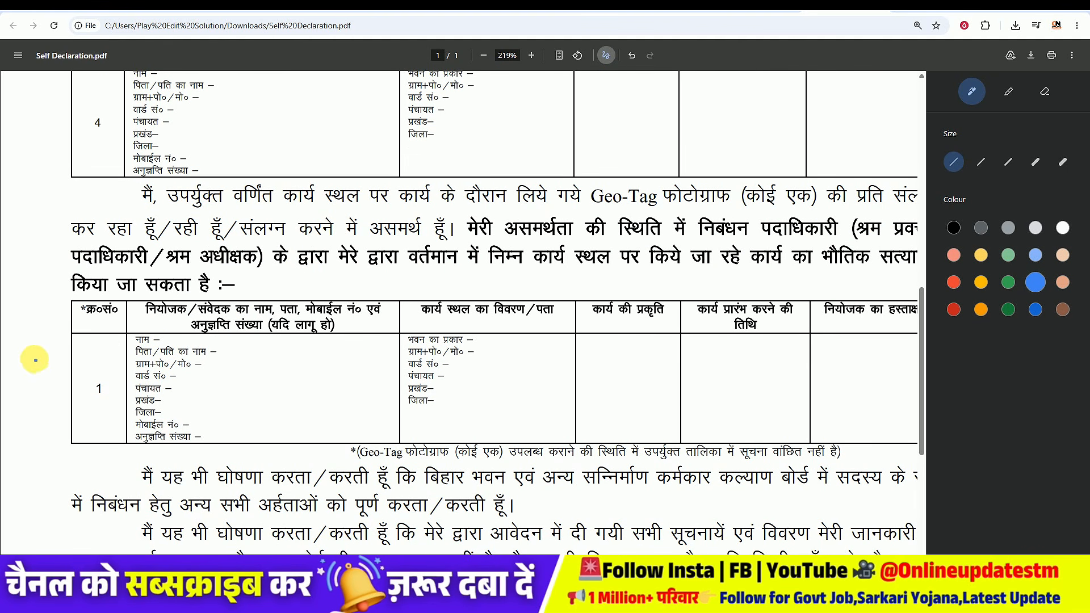
scroll(188, 365, up, 5)
scroll(168, 241, up, 4)
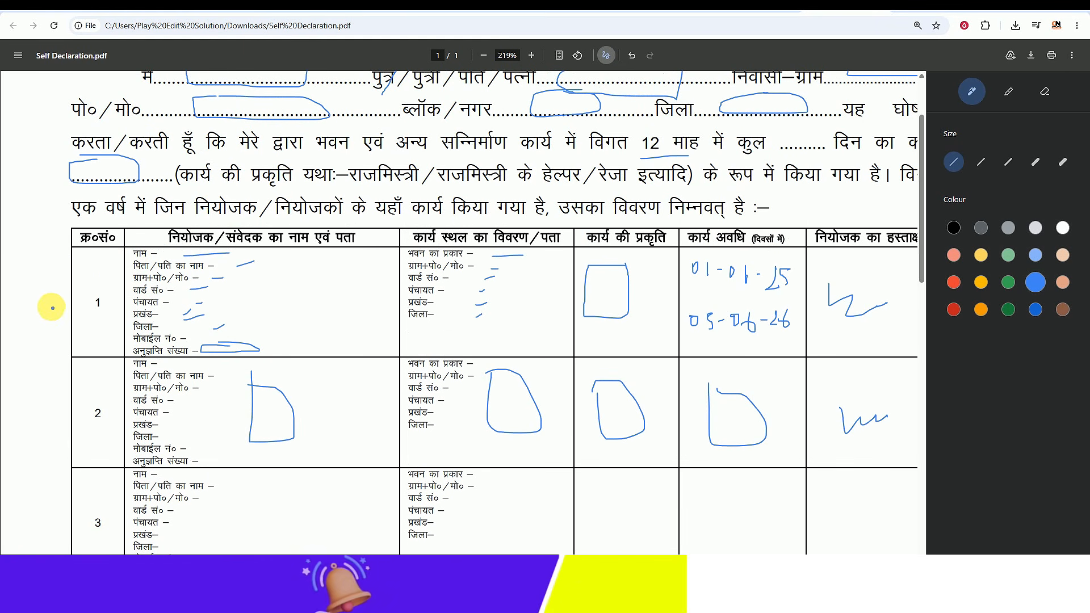
drag(12, 283, 53, 282)
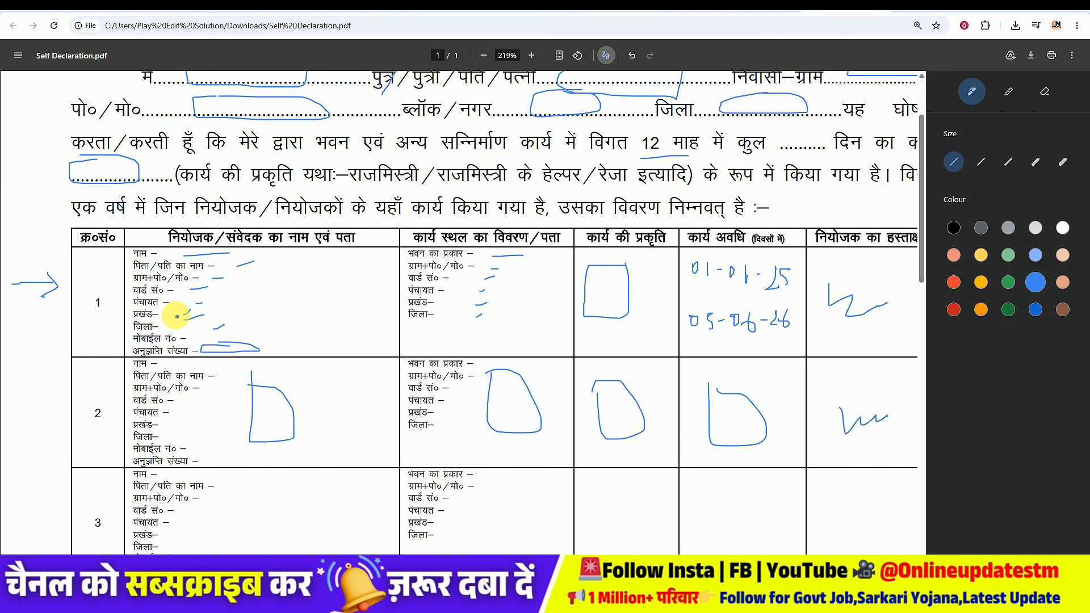
Step: Circle the worker's signature blank and underline the name, father's name, village-address and mobile blanks at the form's bottom
scroll(177, 311, down, 9)
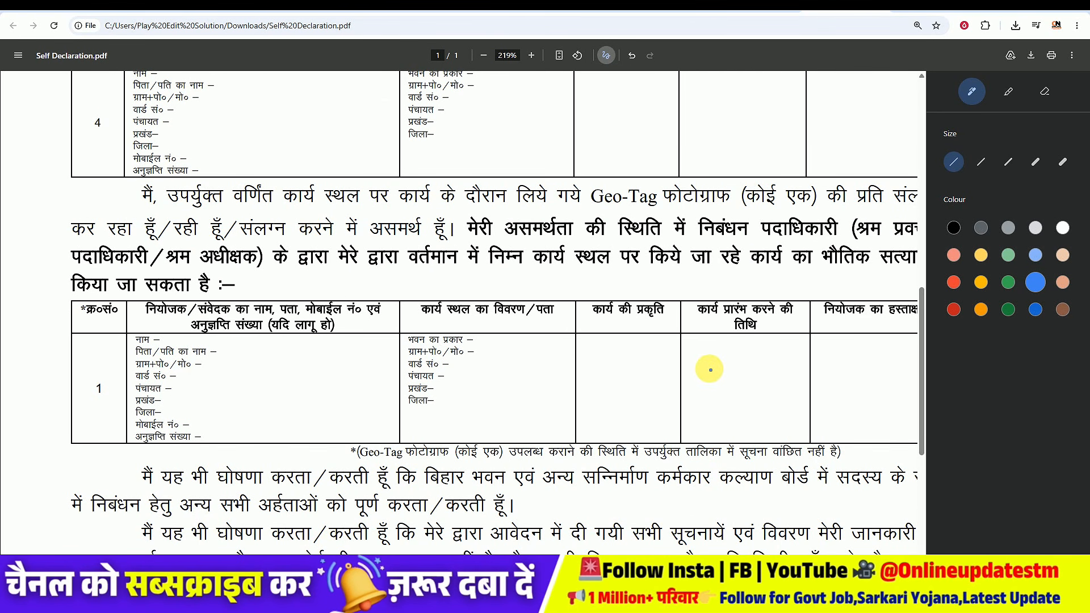
scroll(385, 370, down, 5)
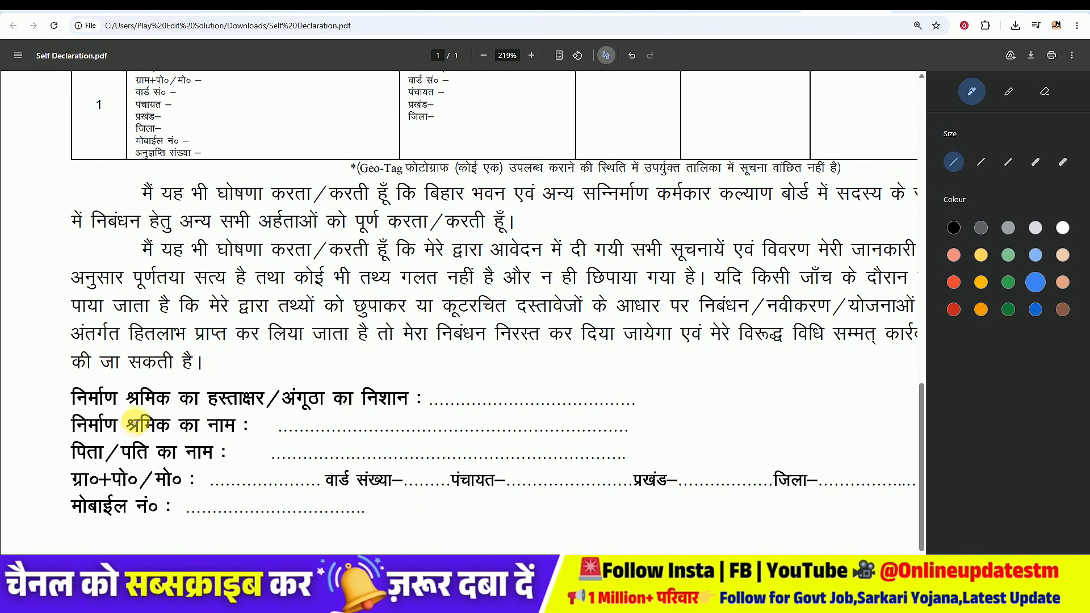
drag(467, 393, 589, 394)
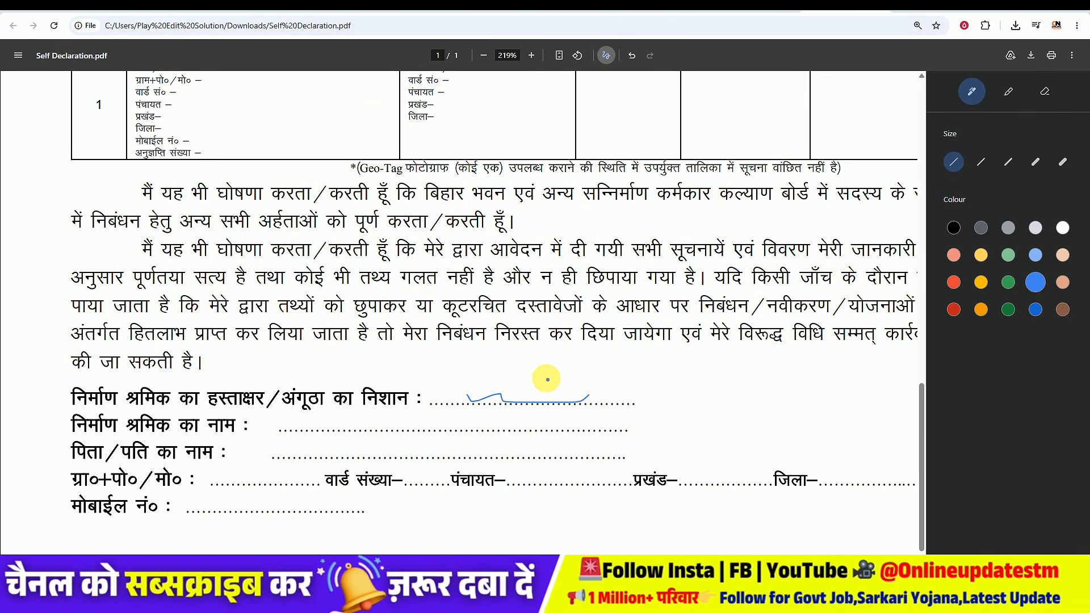
mouse_move(466, 395)
mouse_down()
mouse_move(573, 358)
mouse_move(579, 398)
mouse_up()
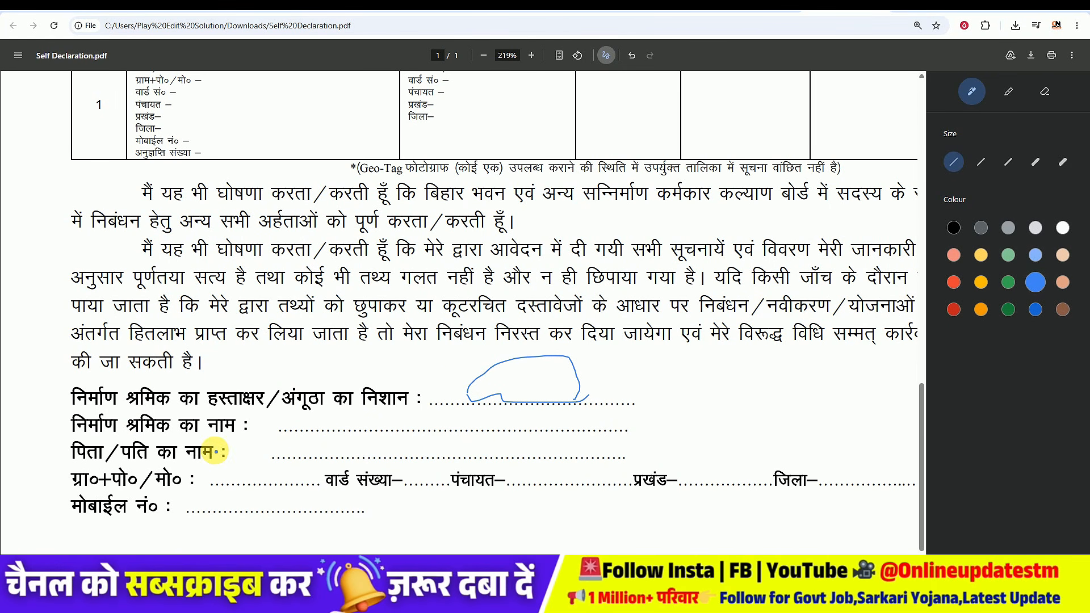
drag(355, 424, 403, 418)
drag(341, 457, 388, 446)
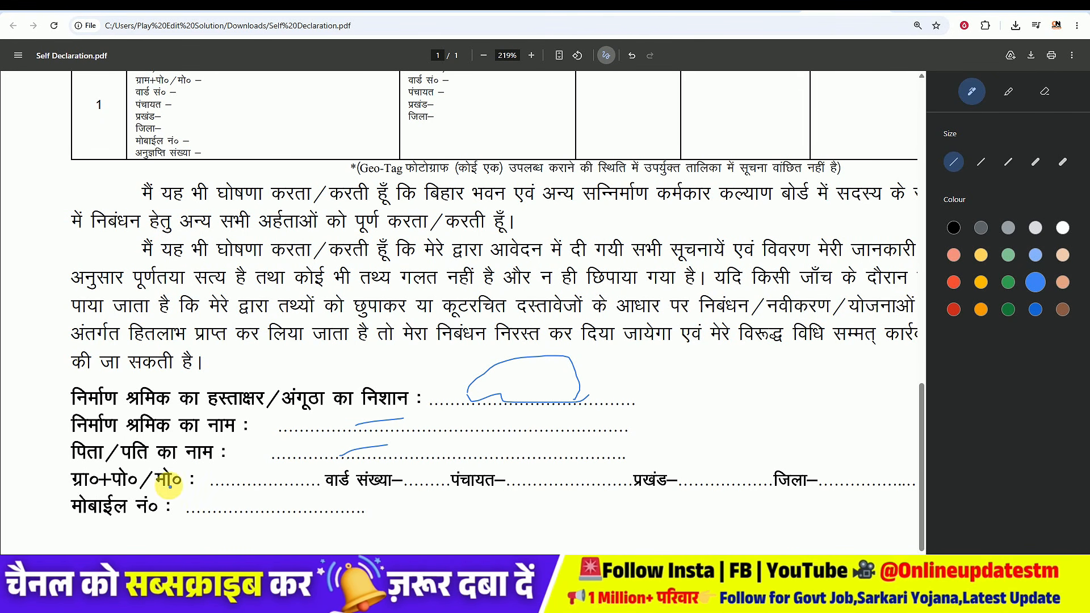
drag(210, 483, 266, 478)
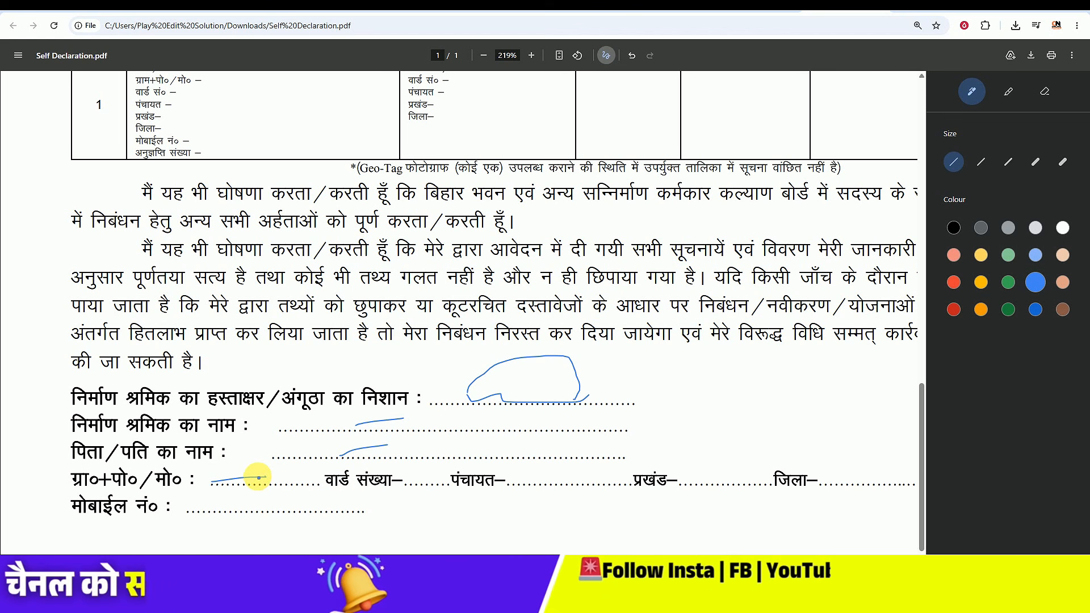
mouse_move(419, 481)
mouse_down()
mouse_move(443, 466)
mouse_move(537, 472)
mouse_up()
drag(666, 481, 694, 474)
drag(831, 476, 858, 471)
drag(217, 517, 282, 499)
Step: Switch to the BOCW portal and upload the self-declaration PDF on the Previous Employment tab
scroll(339, 437, down, 1)
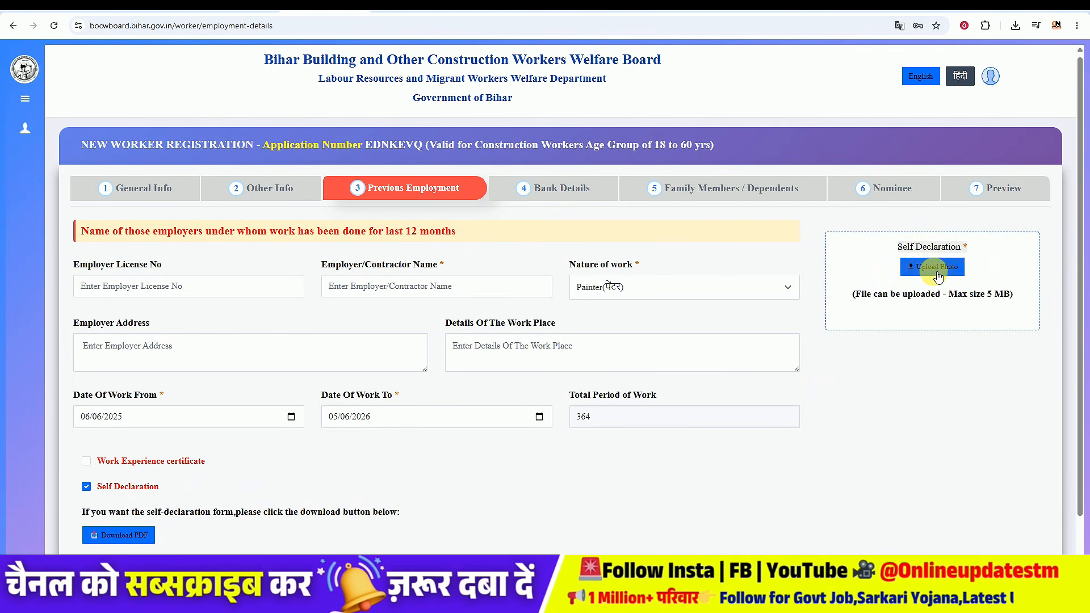
click(938, 275)
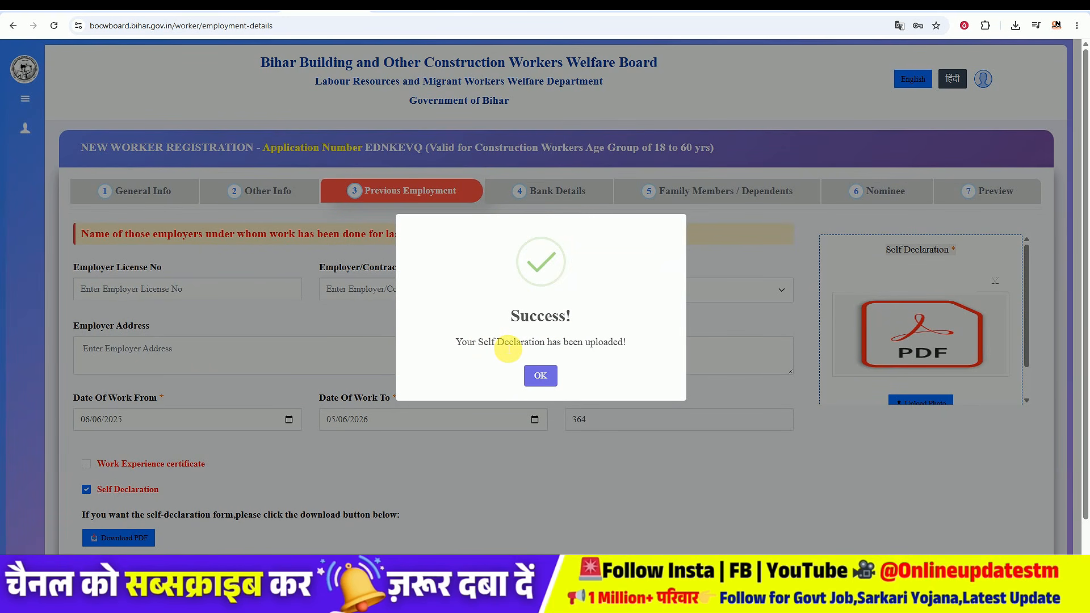
click(540, 375)
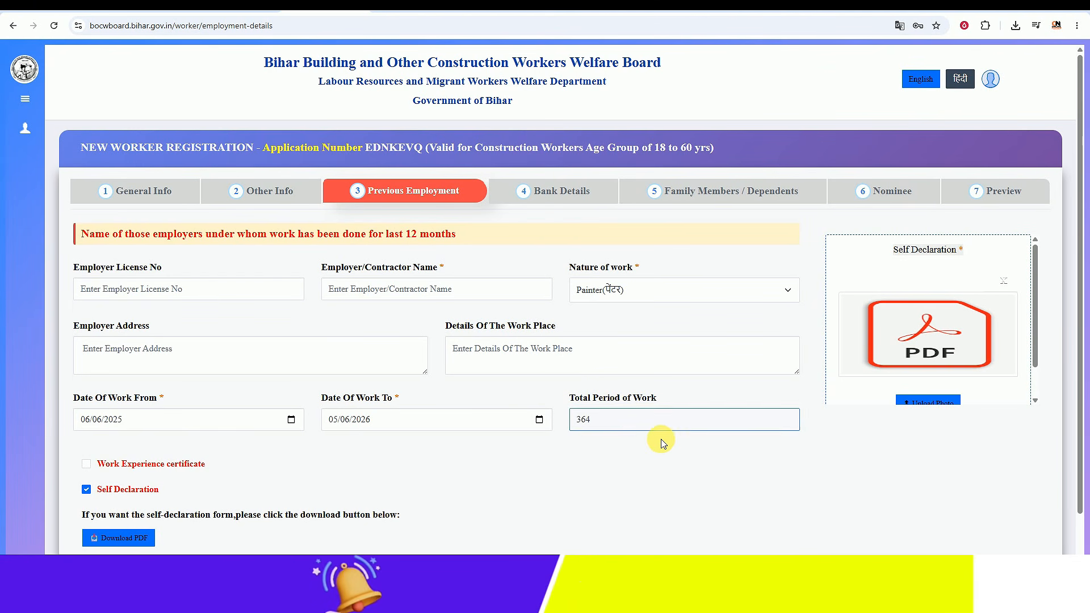
Step: Save the previous employment details, entering the employer's name and address when the save is refused
scroll(608, 450, down, 1)
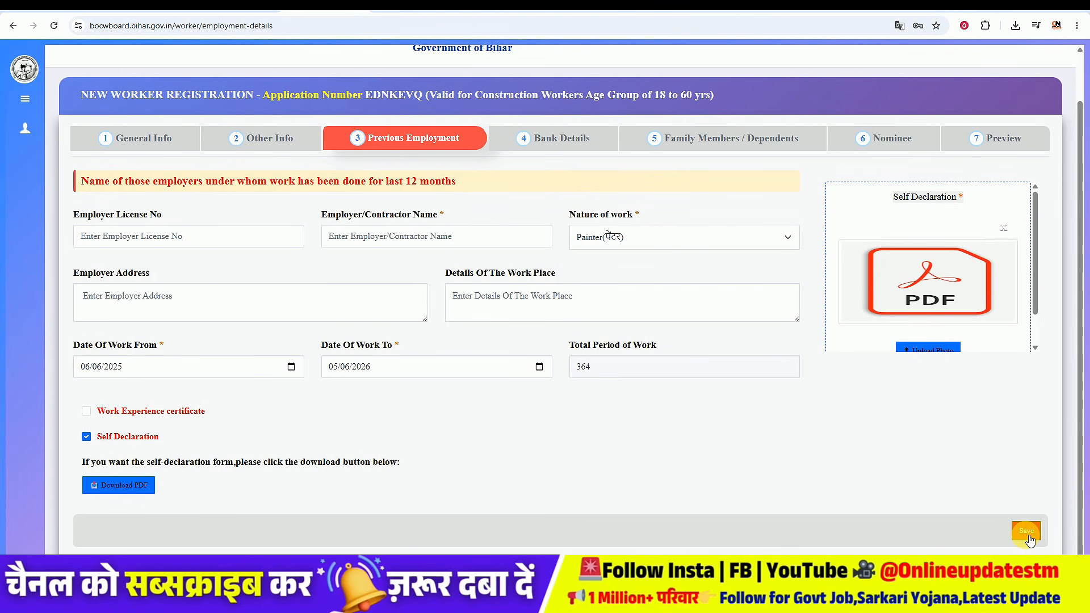
click(1026, 531)
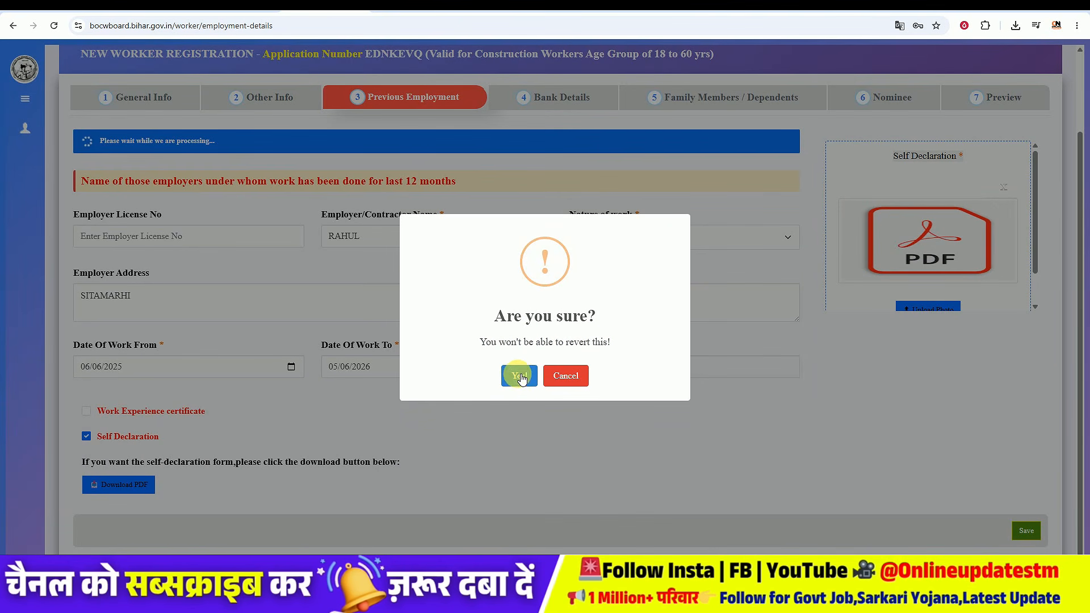
click(518, 372)
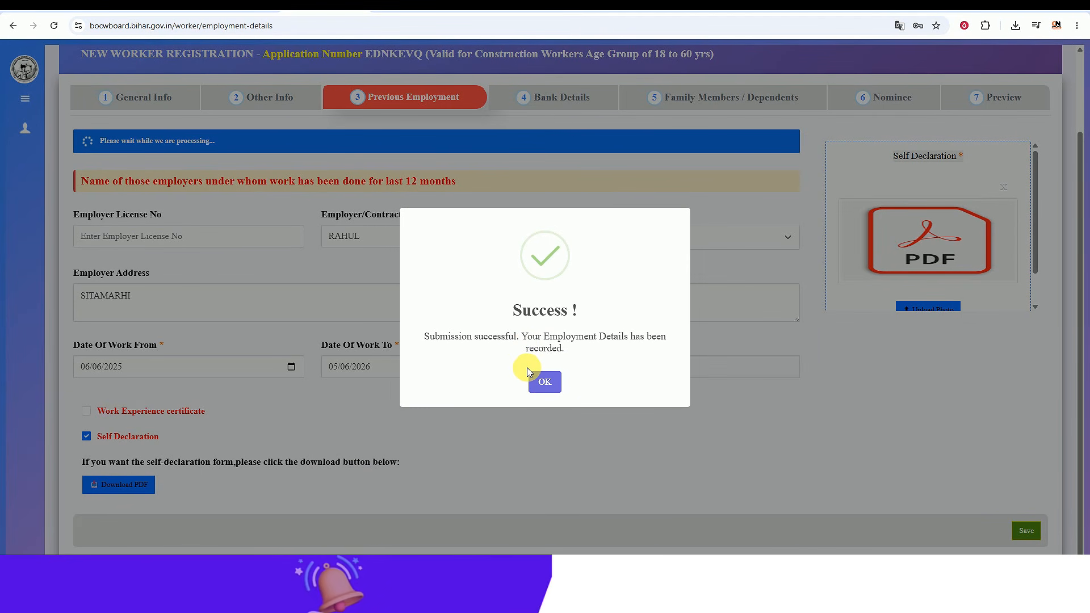
click(544, 379)
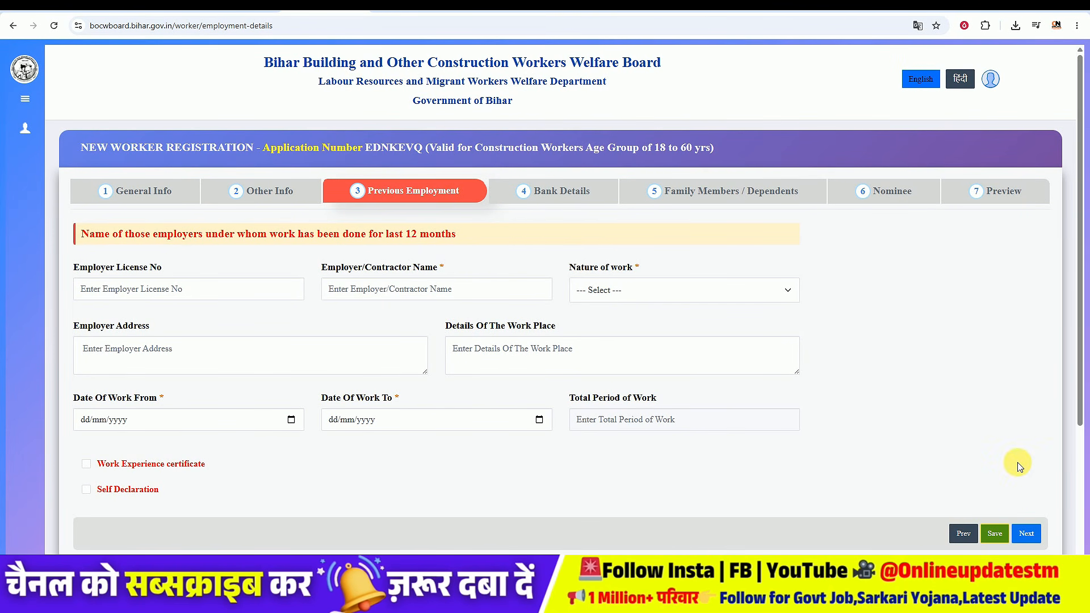
Step: Proceed to Bank Details, enter IFSC SBIN0004343 and choose STATE BANK OF INDIA ( STATE BANK OF INDIA ) as the bank
click(1027, 534)
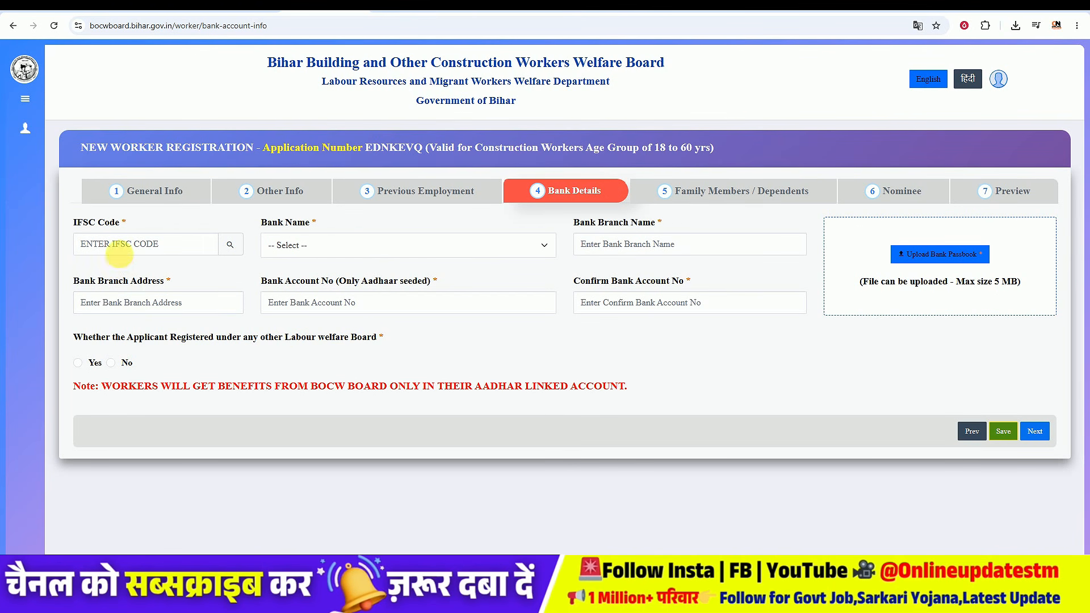
click(122, 250)
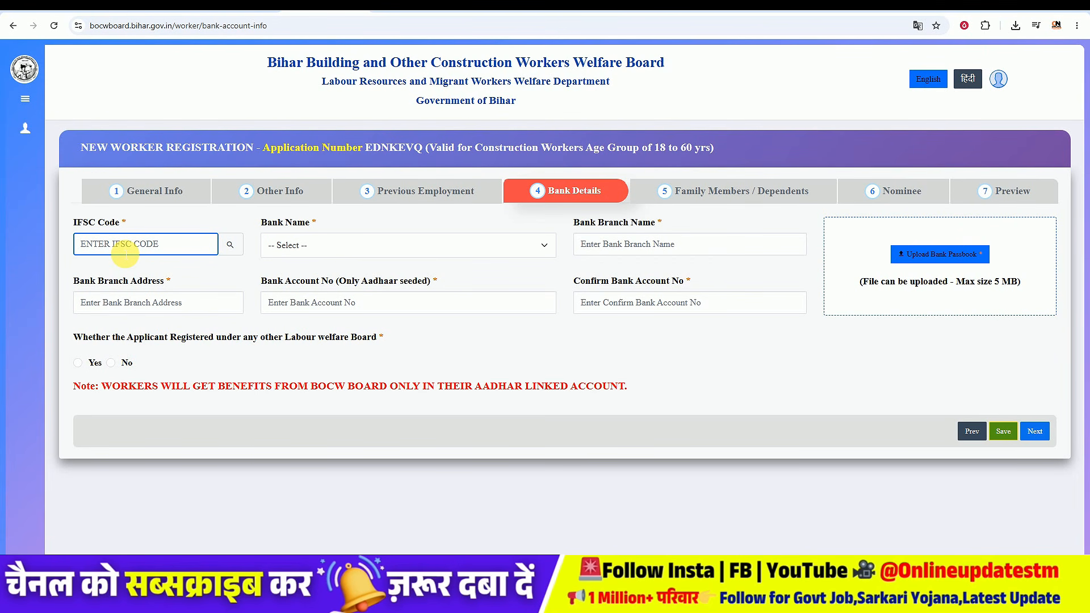
click(324, 240)
scroll(399, 427, down, 20)
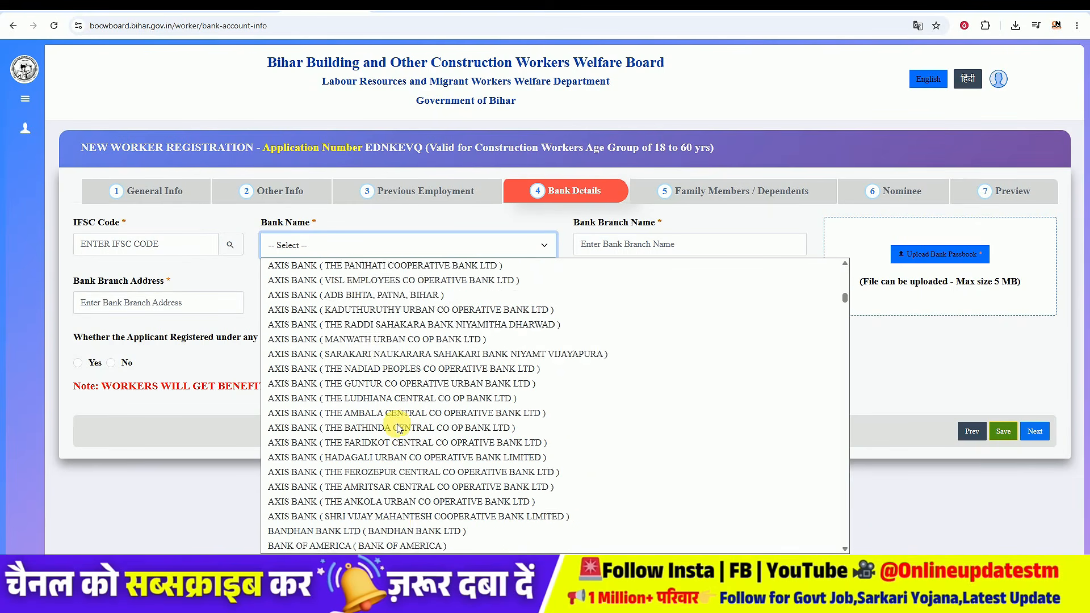
scroll(399, 430, down, 20)
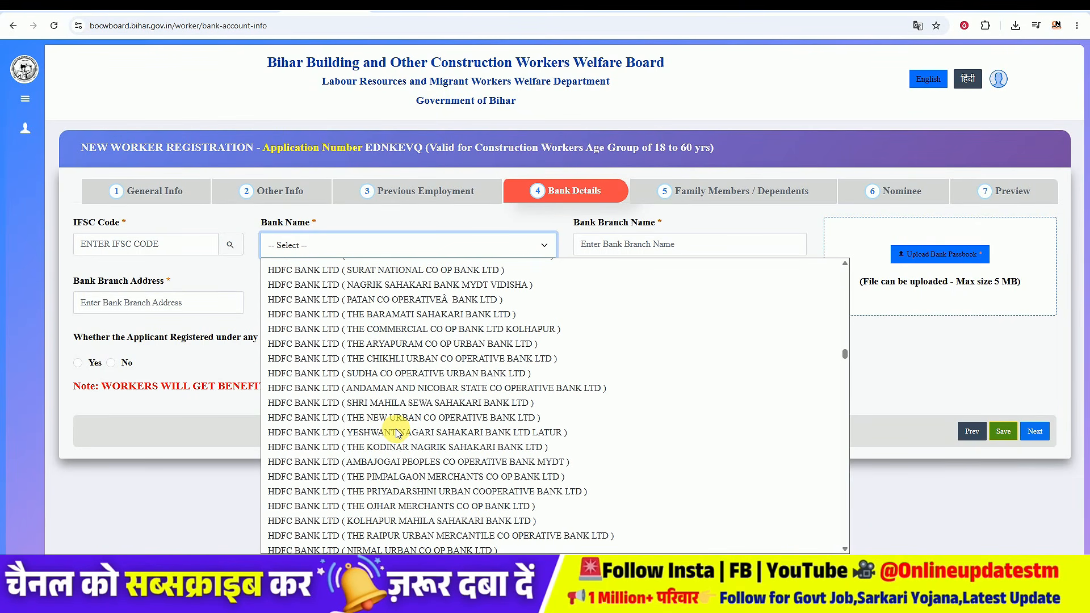
scroll(397, 435, down, 20)
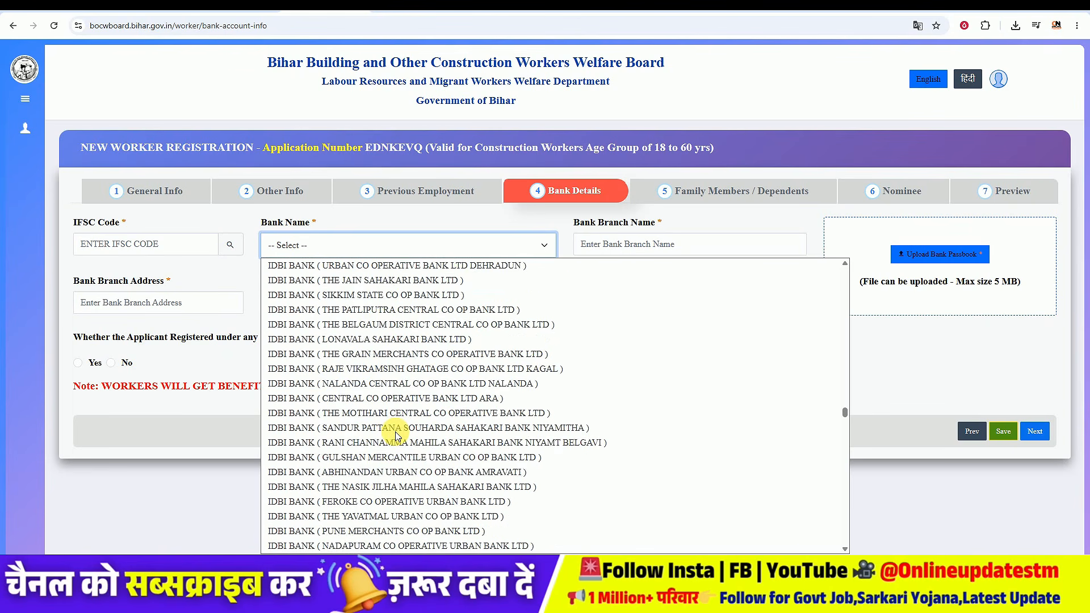
scroll(395, 442, down, 20)
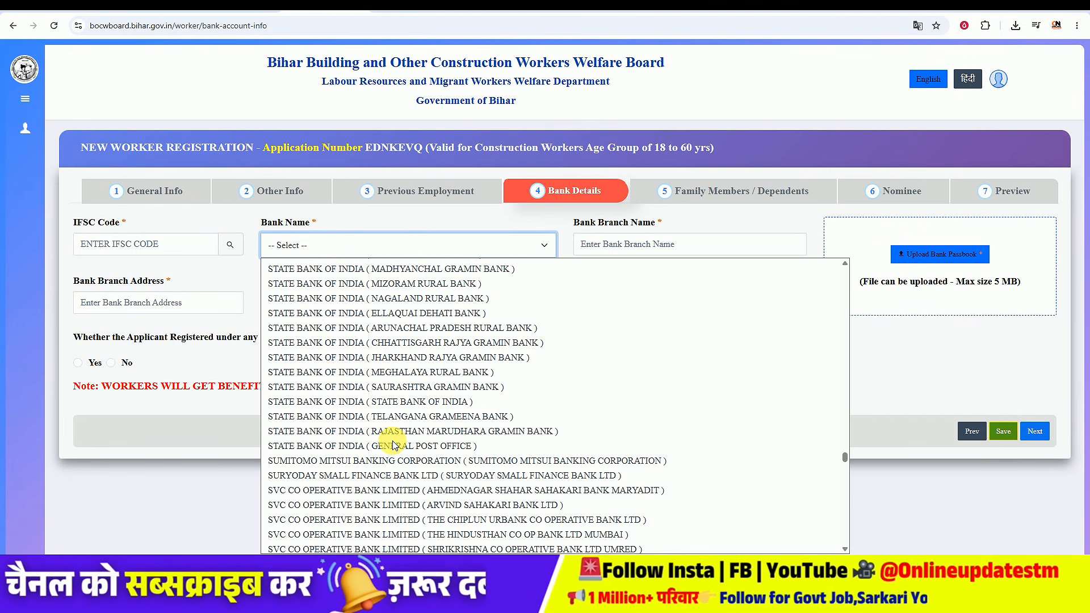
click(390, 442)
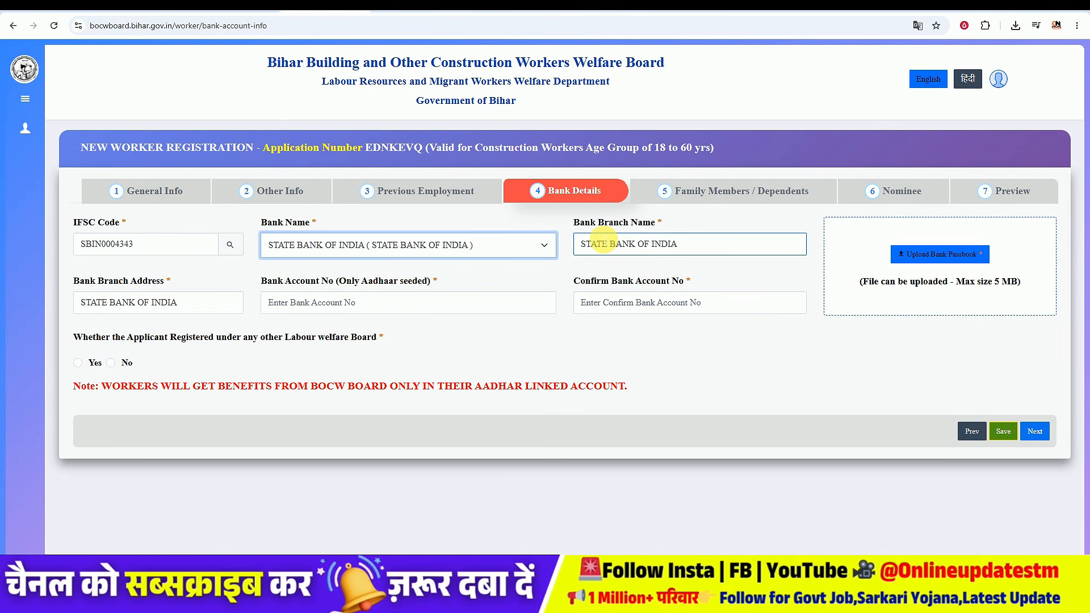
Step: Examine the branch name, branch address and Aadhaar-seeded bank account number fields on the Bank Details tab
click(690, 245)
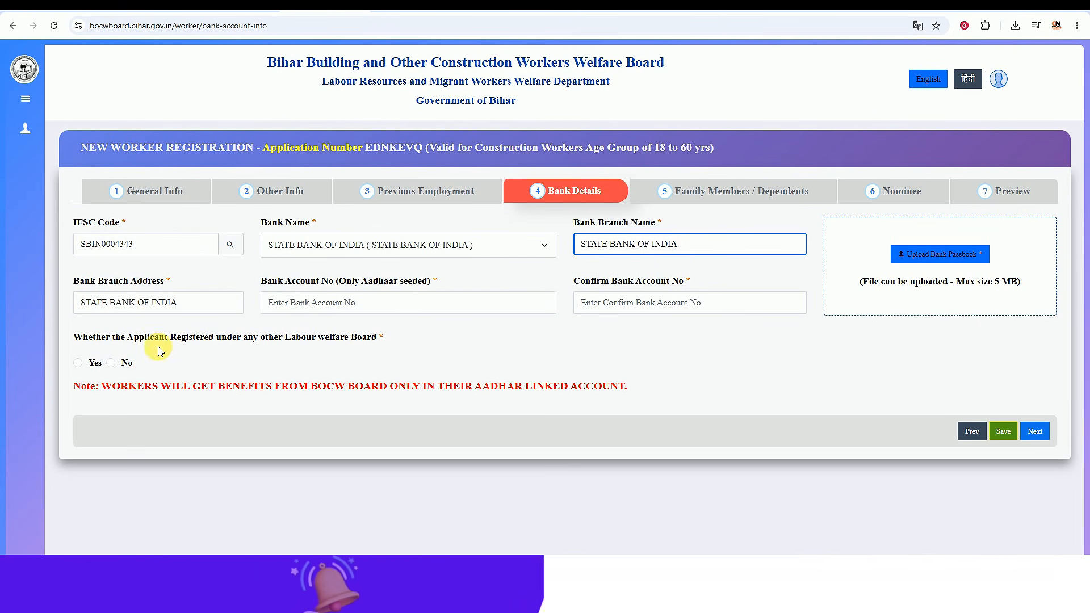
click(105, 310)
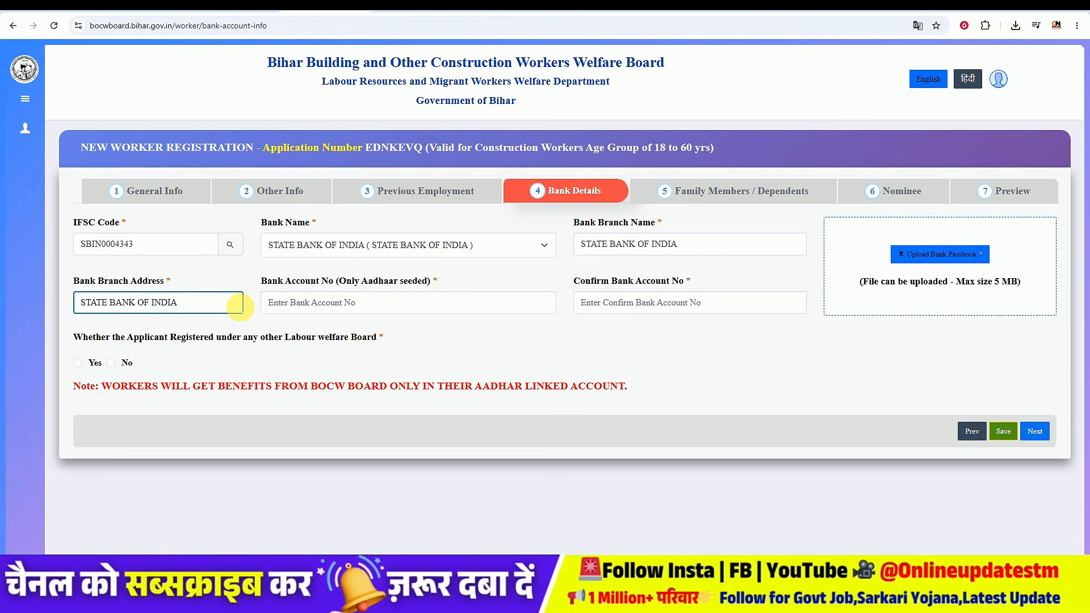
click(313, 307)
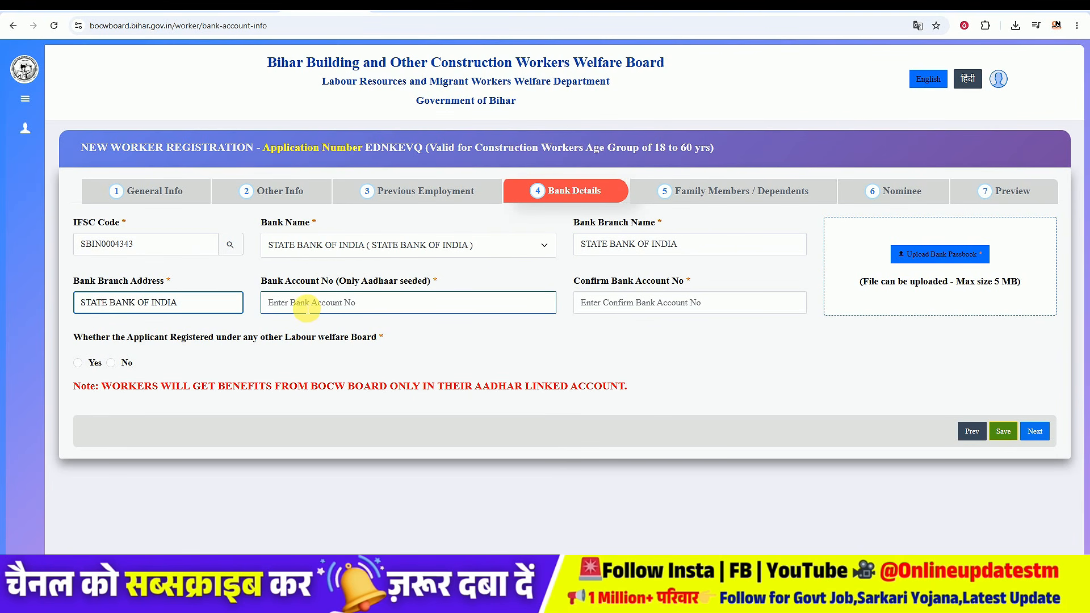
drag(347, 280, 423, 282)
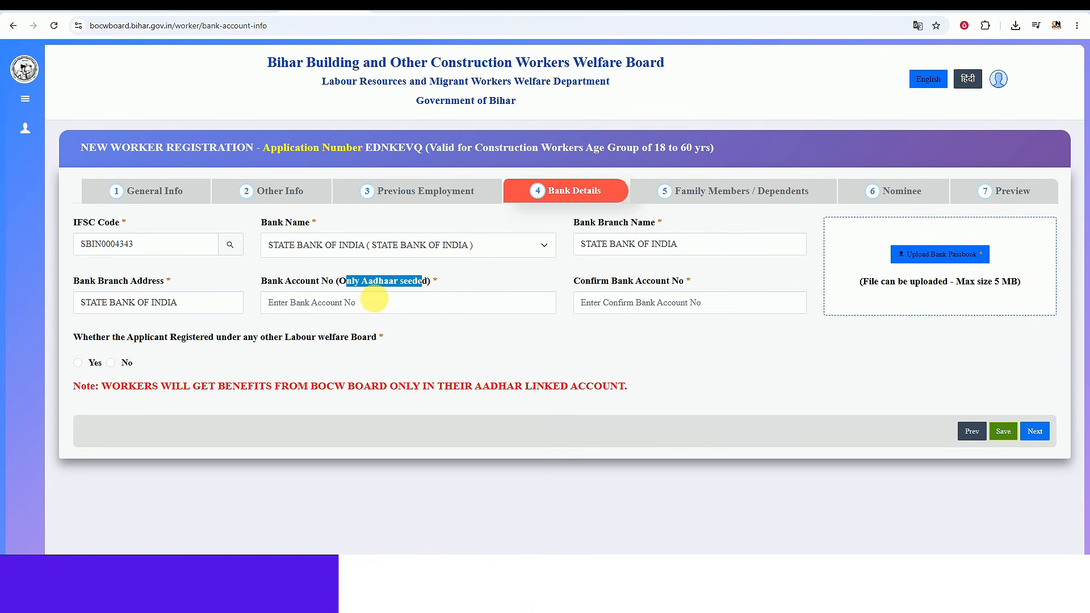
click(532, 279)
drag(579, 281, 734, 261)
click(688, 284)
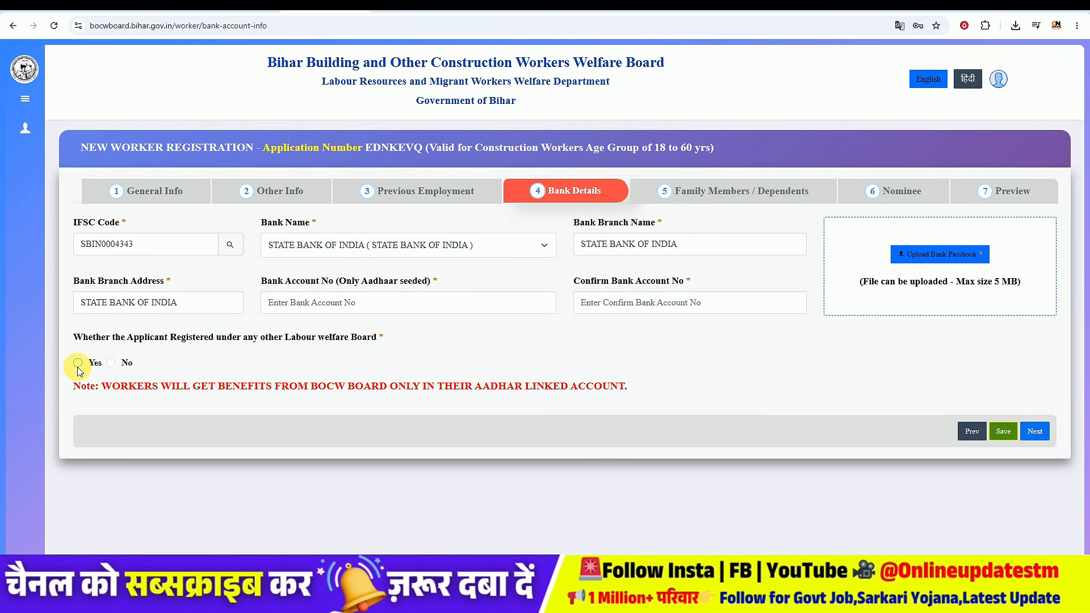
Step: Answer No to registration under any other labour welfare board and proceed to the Family Members / Dependents tab
click(111, 363)
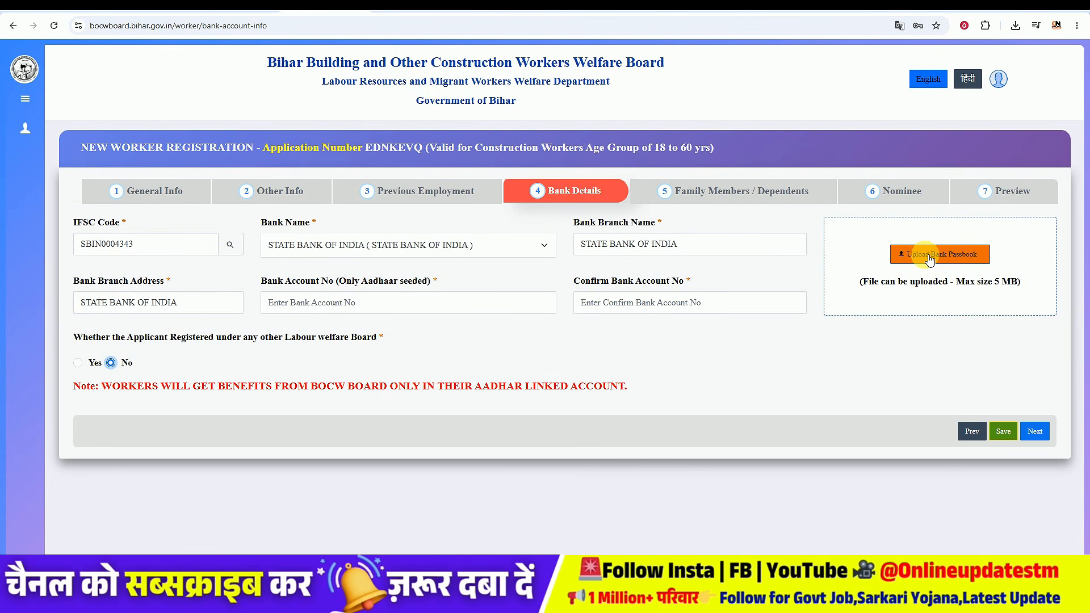
click(1035, 433)
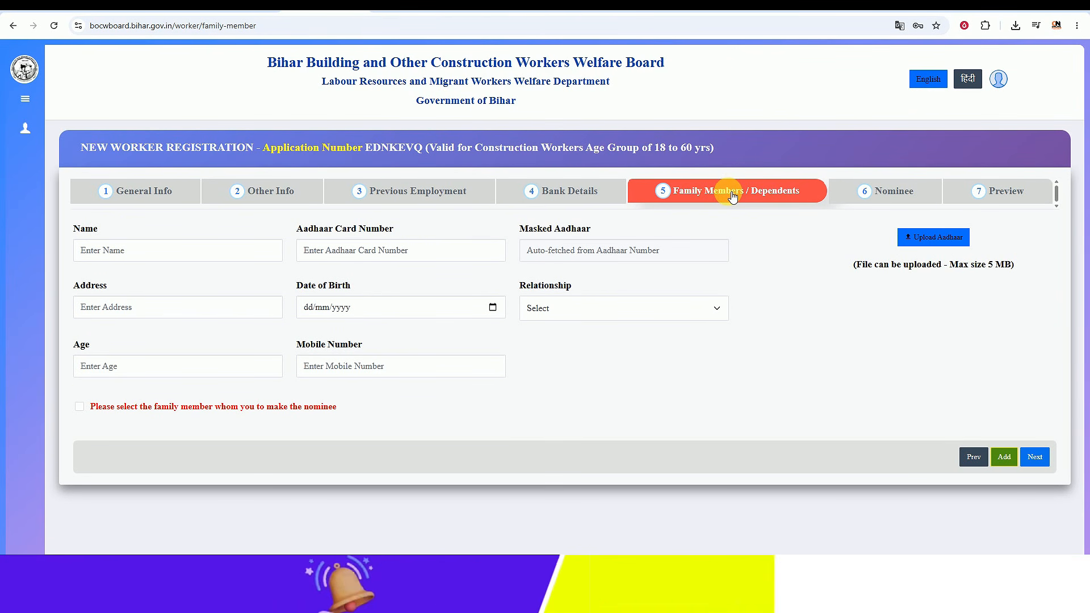
Step: Add a family member with the member's name, relationship Son and other details, marked as nominee
click(221, 252)
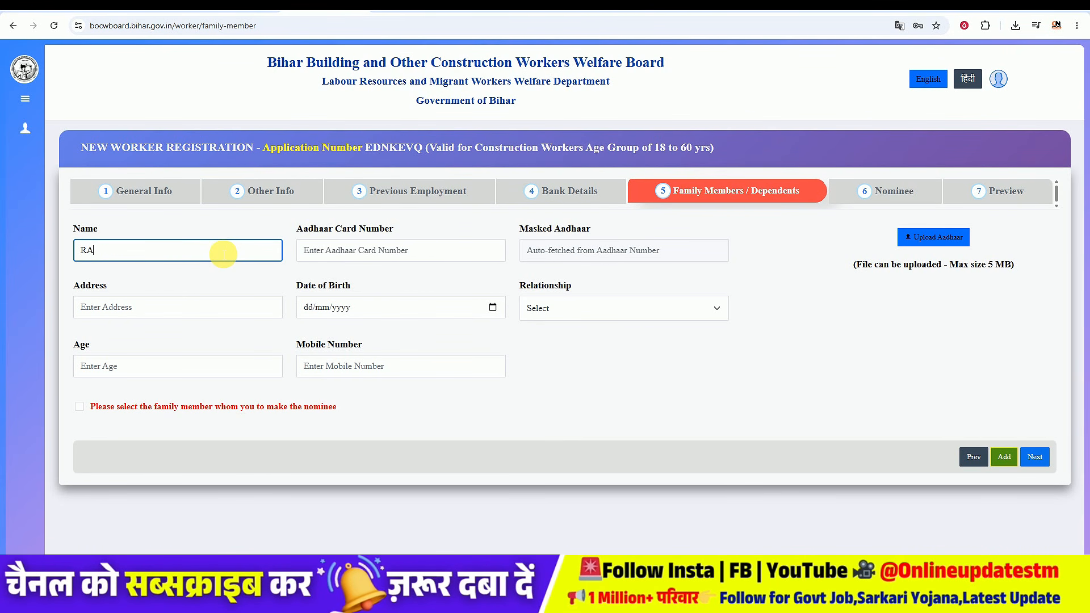
text(M KUMAR)
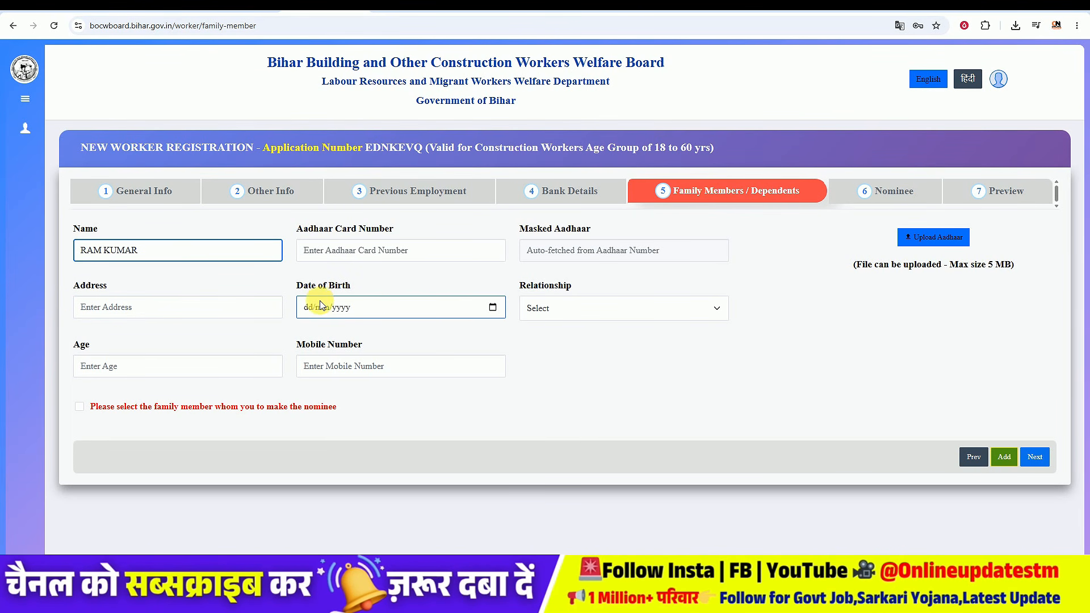
click(561, 314)
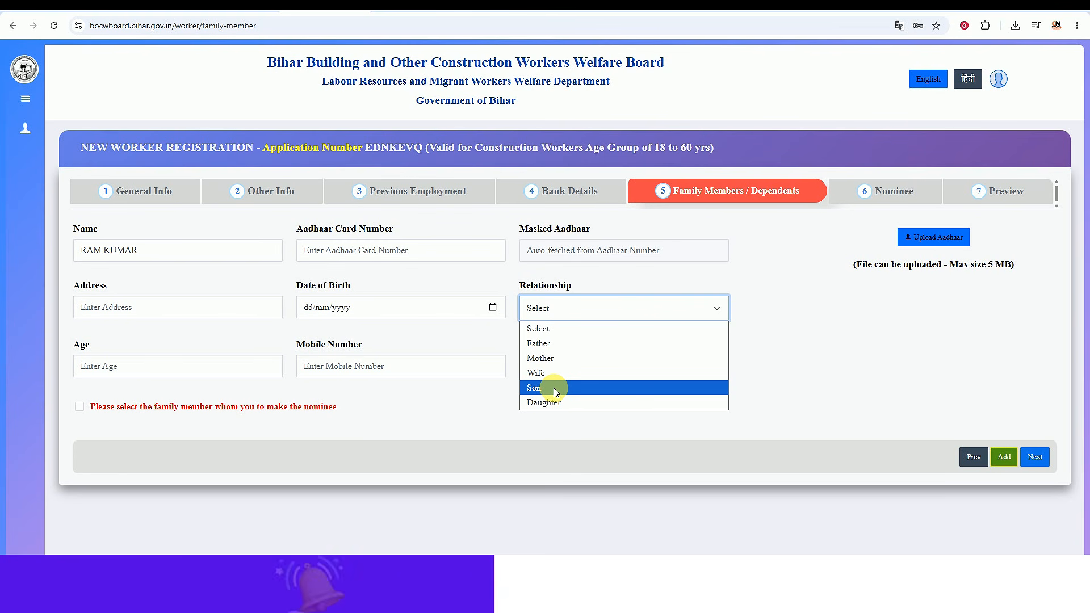
click(554, 387)
click(157, 367)
click(317, 366)
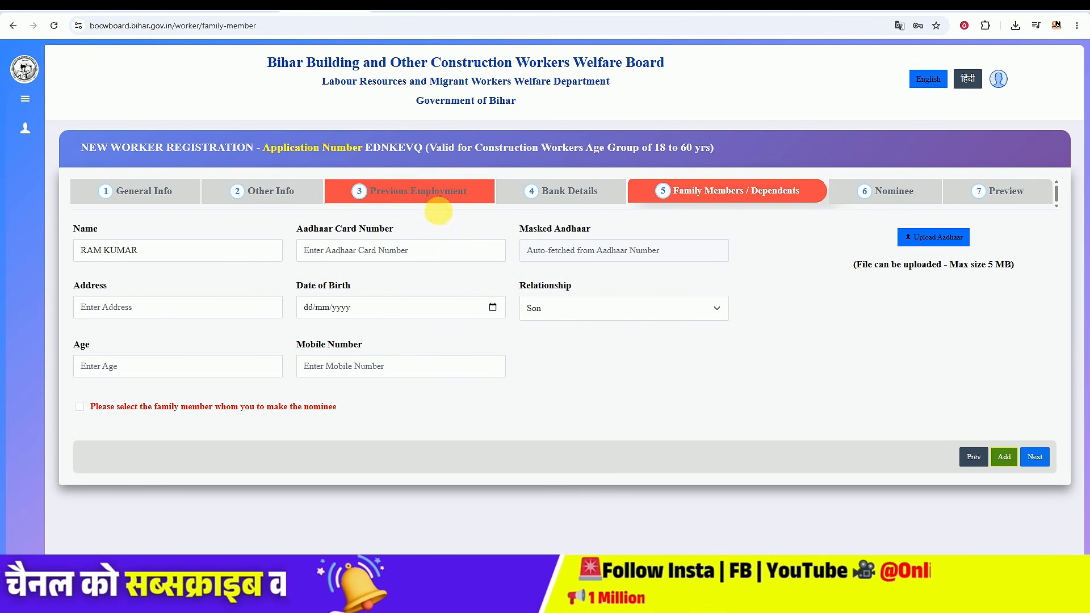
click(443, 246)
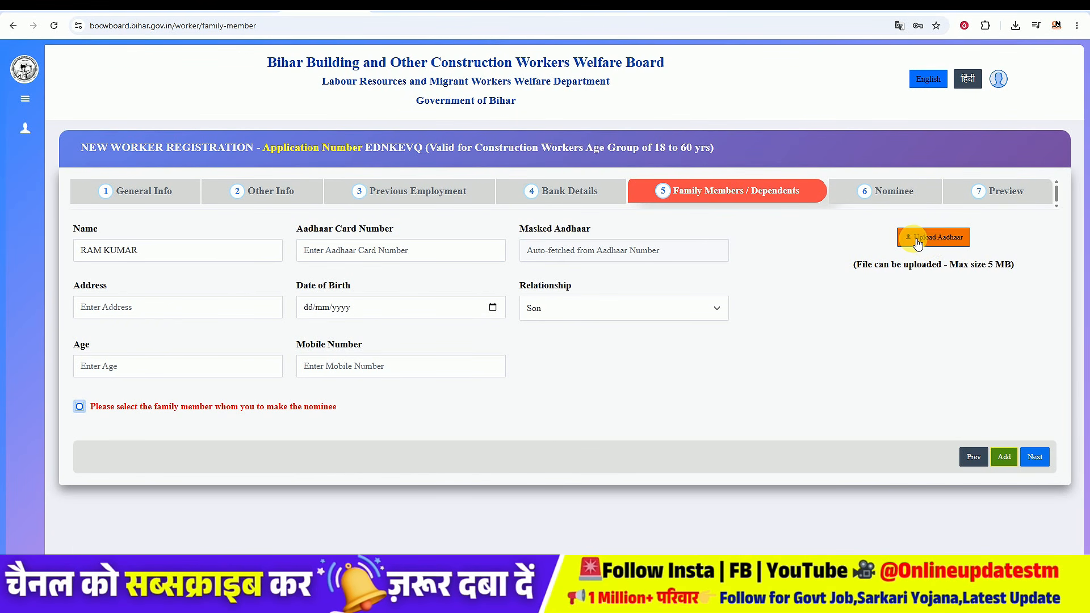
click(1004, 459)
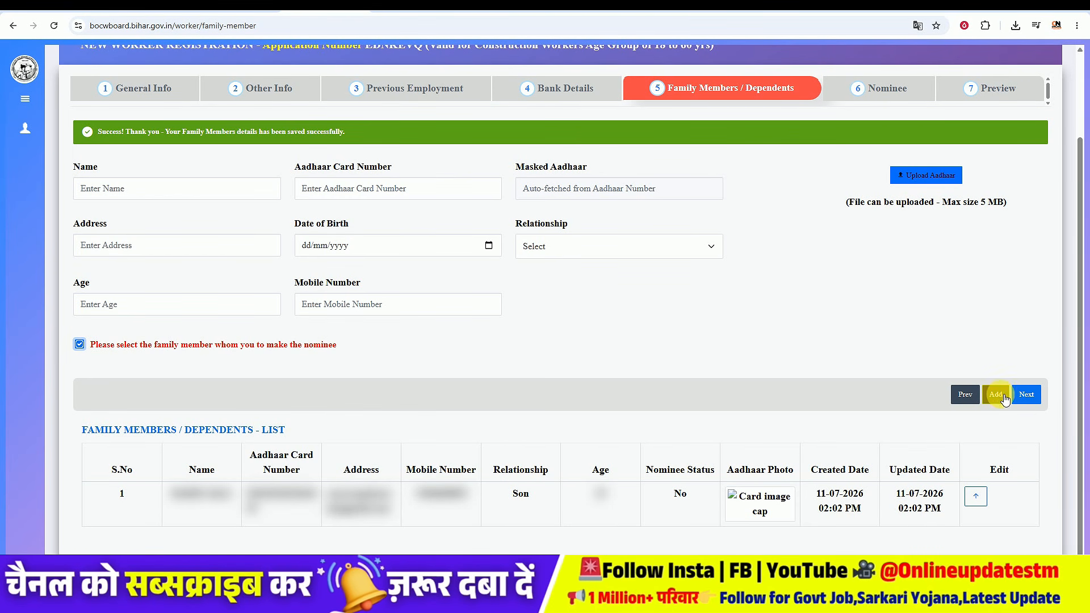
Step: Nominate the son with a 100 percent share by ticking the nomination declaration and confirming, then continue to Preview
click(1025, 394)
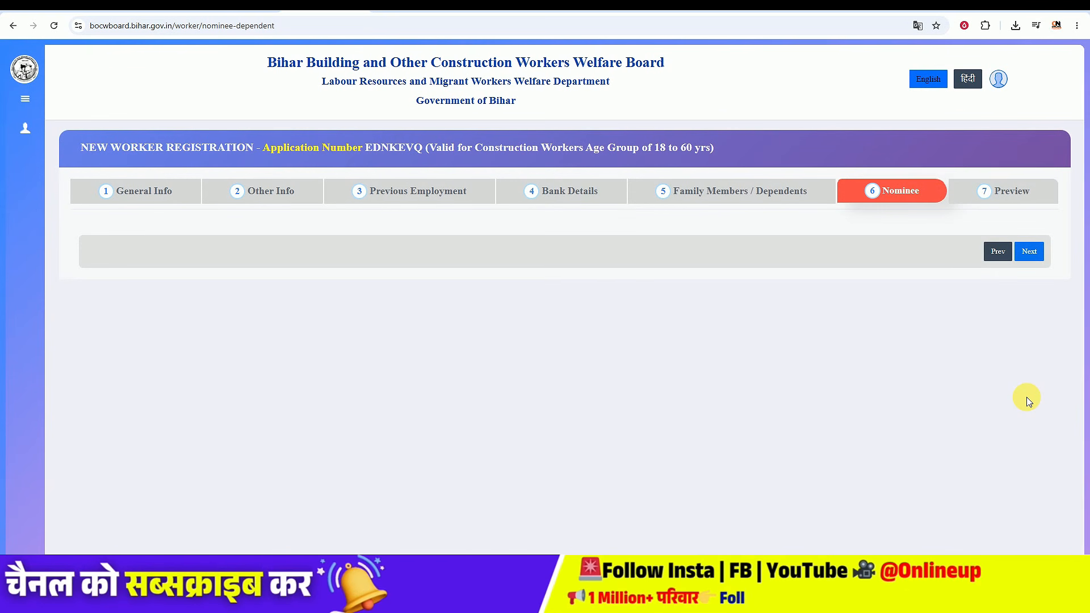
click(997, 251)
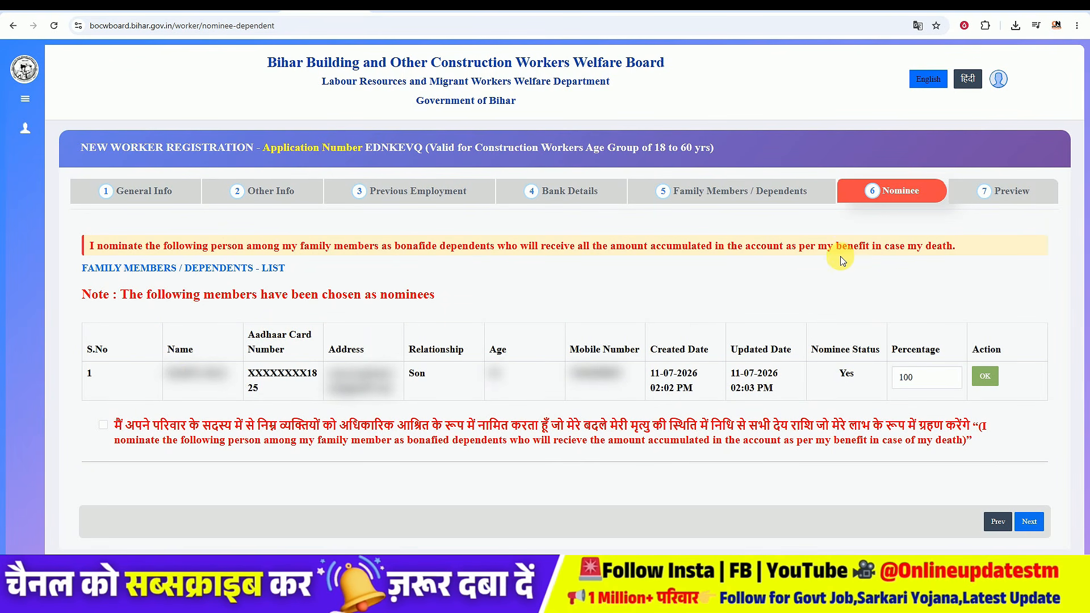
click(920, 379)
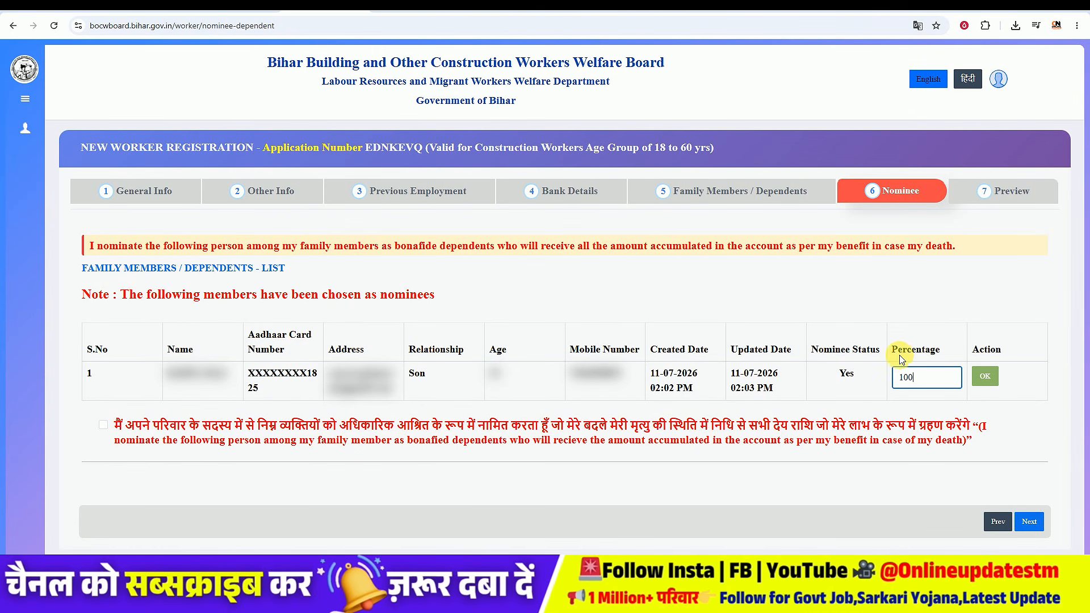
click(930, 381)
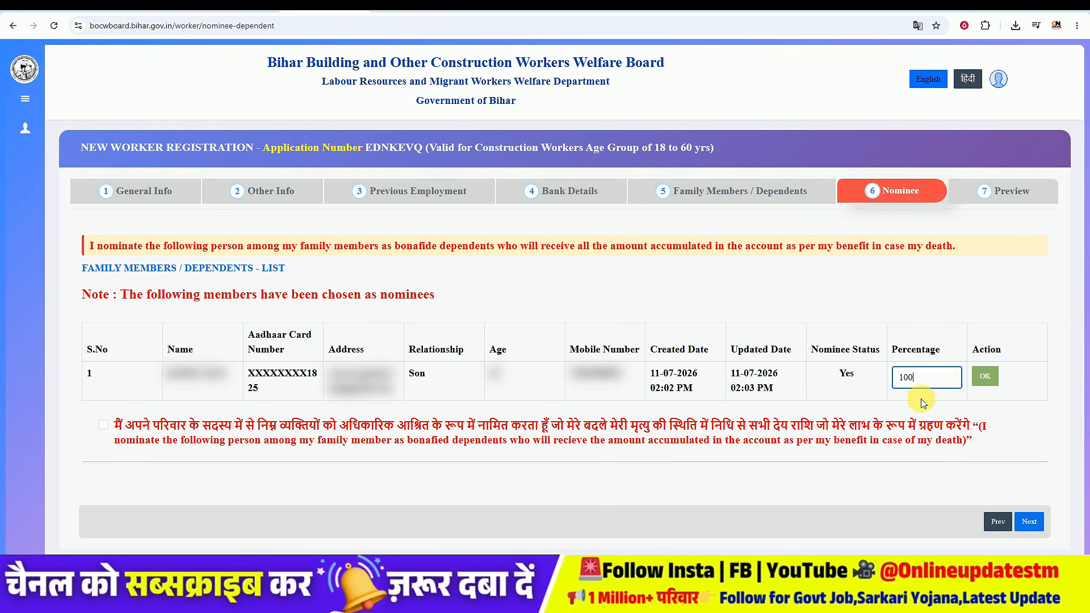
click(103, 424)
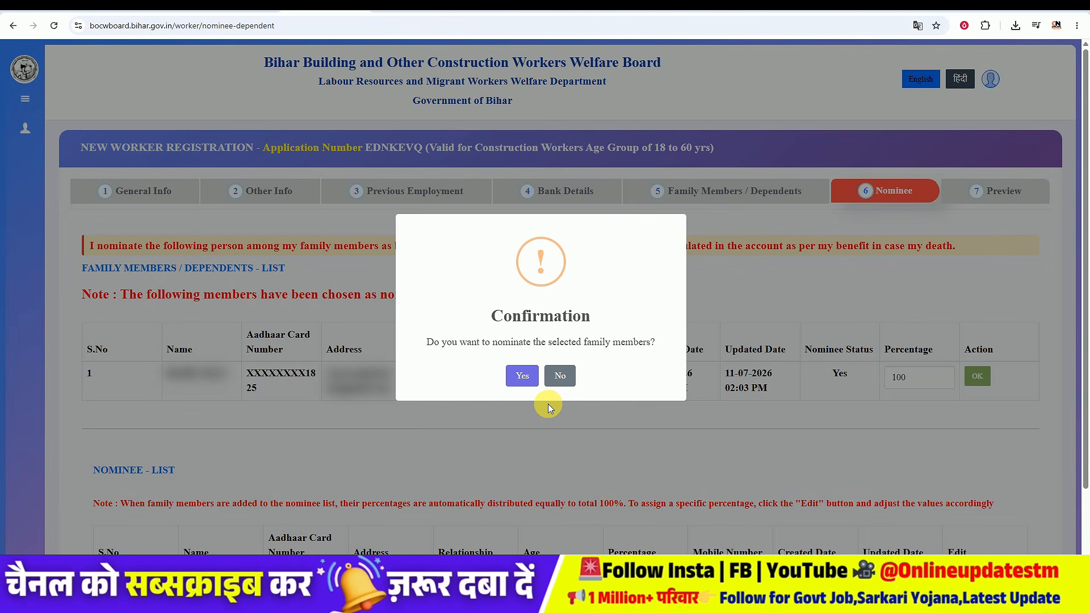
click(522, 375)
click(1062, 552)
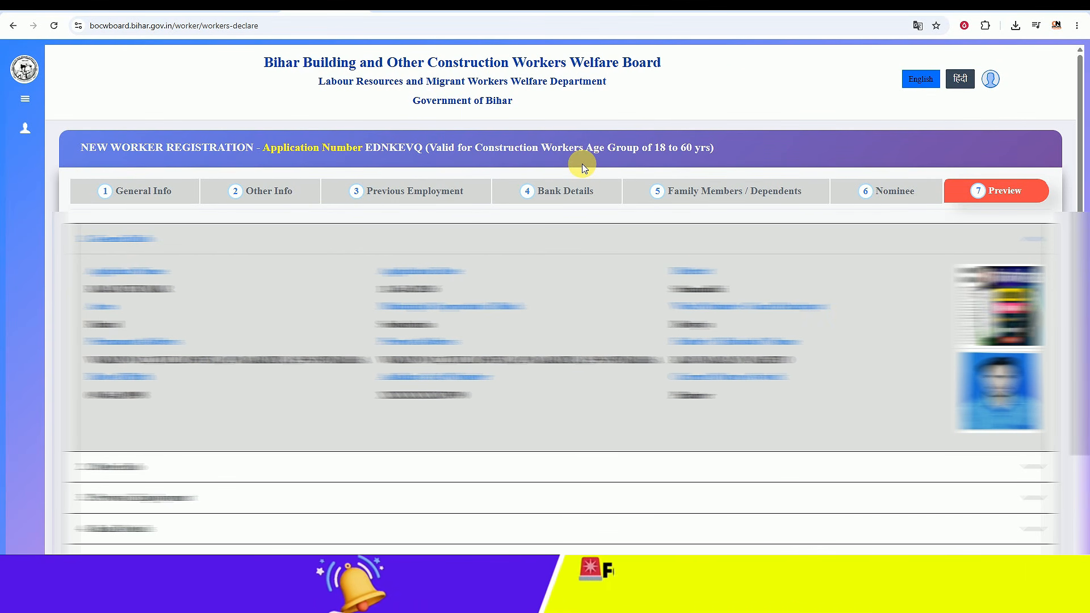
Step: Tick both declaration checkboxes at the bottom of the Preview page
scroll(582, 167, down, 2)
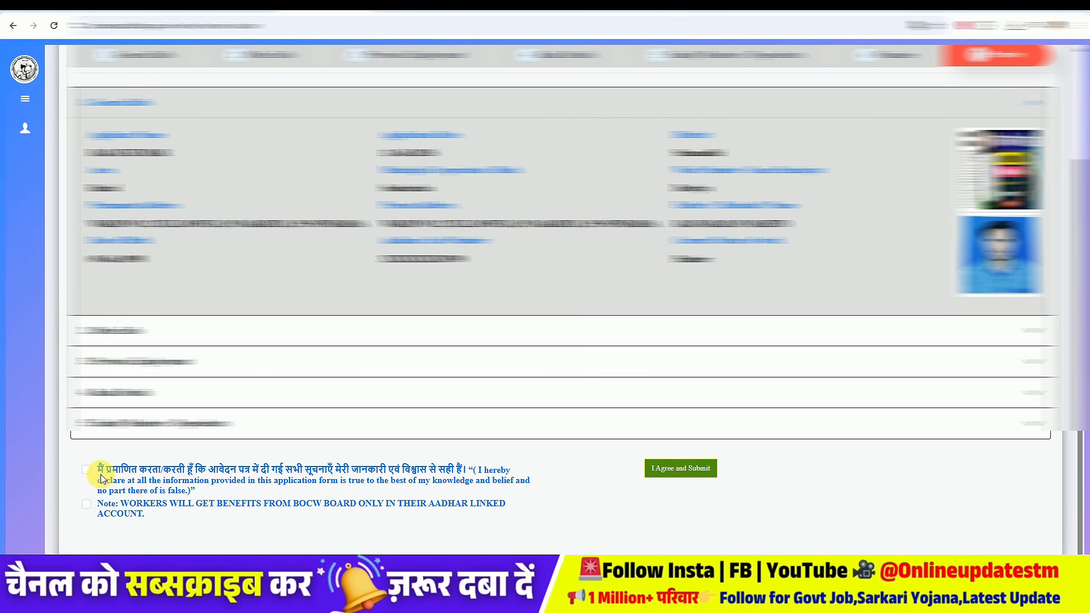
click(85, 470)
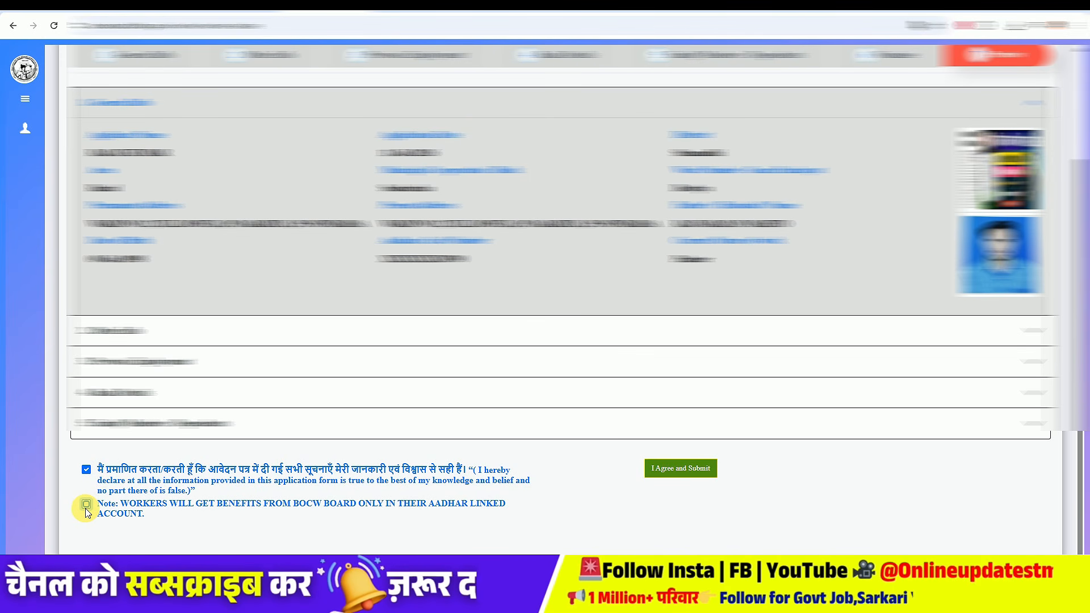
click(85, 505)
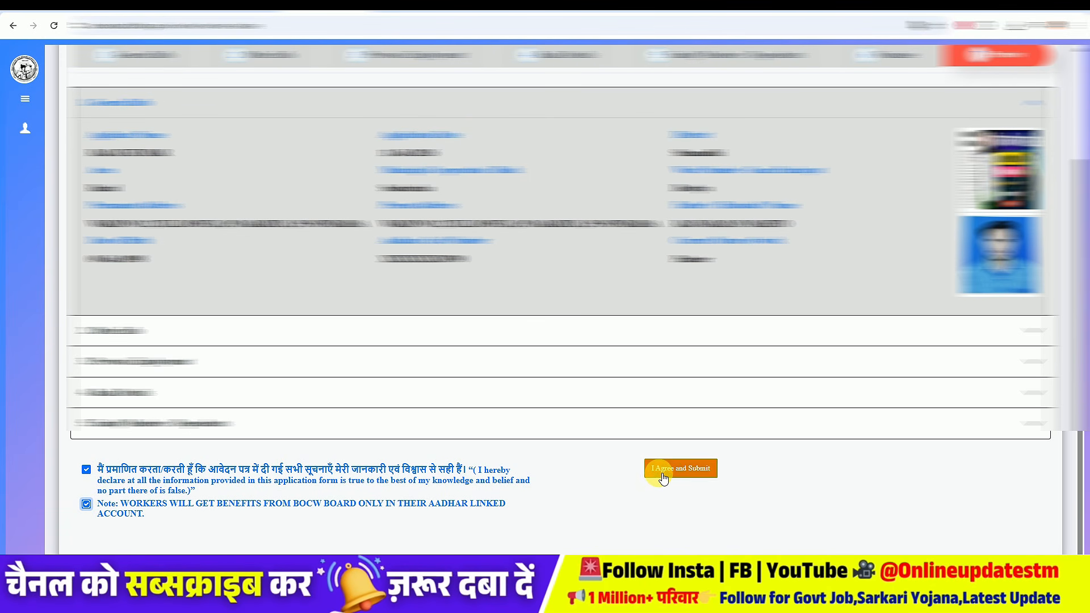